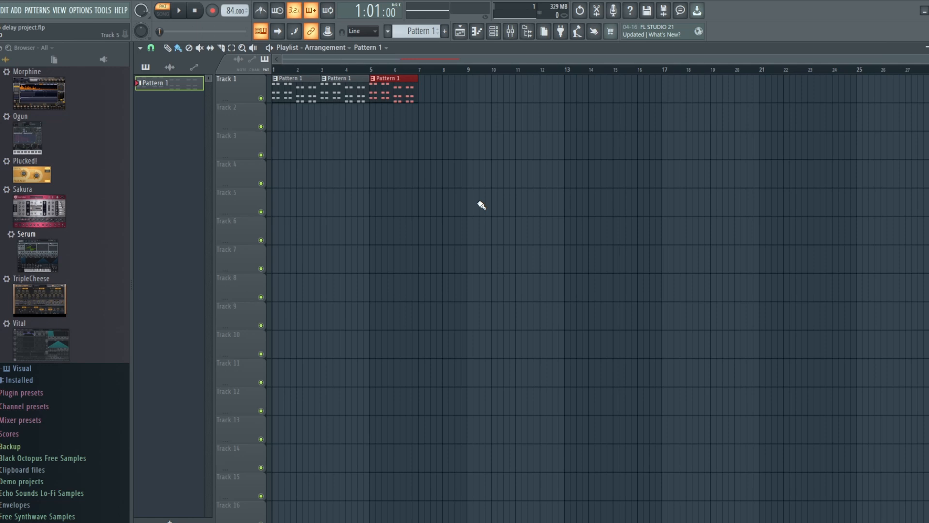
# Step: Audition Pattern 1 and open the effects page of the Serum channel
pyautogui.click(180, 10)
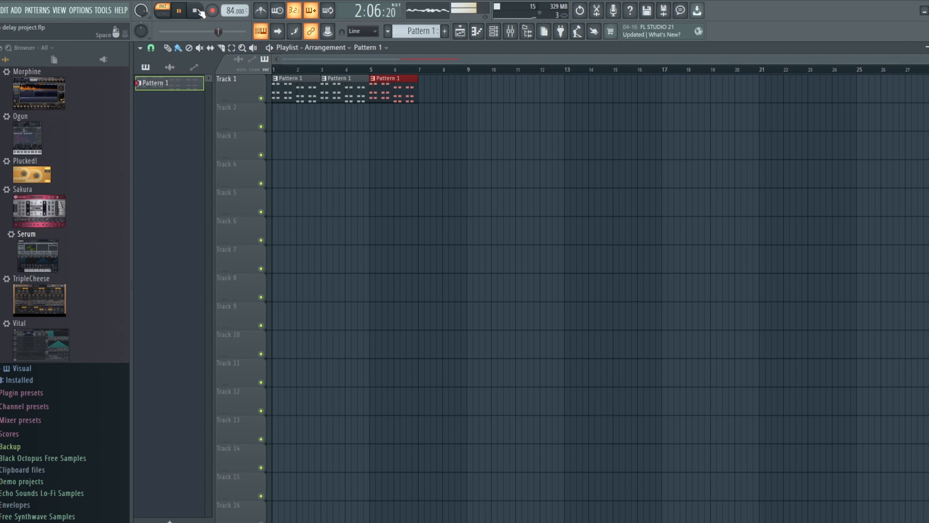
pyautogui.click(195, 11)
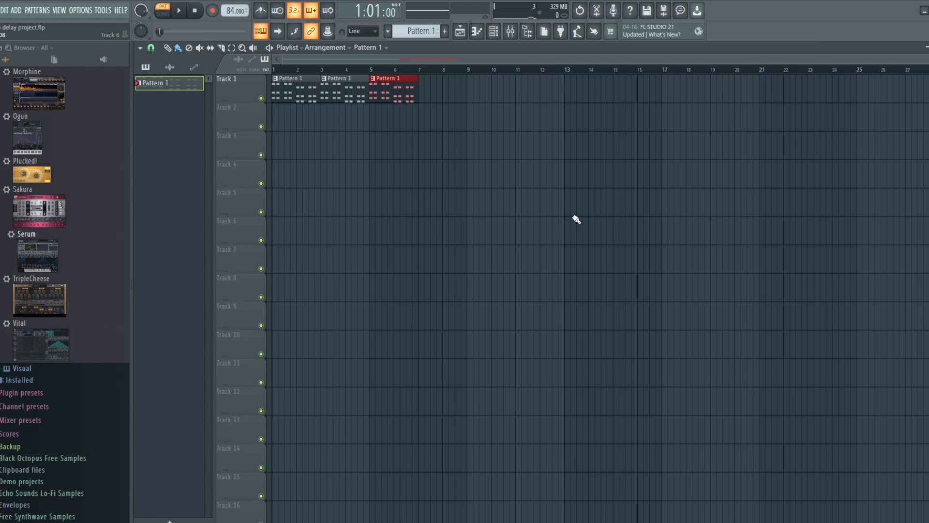
pyautogui.click(494, 32)
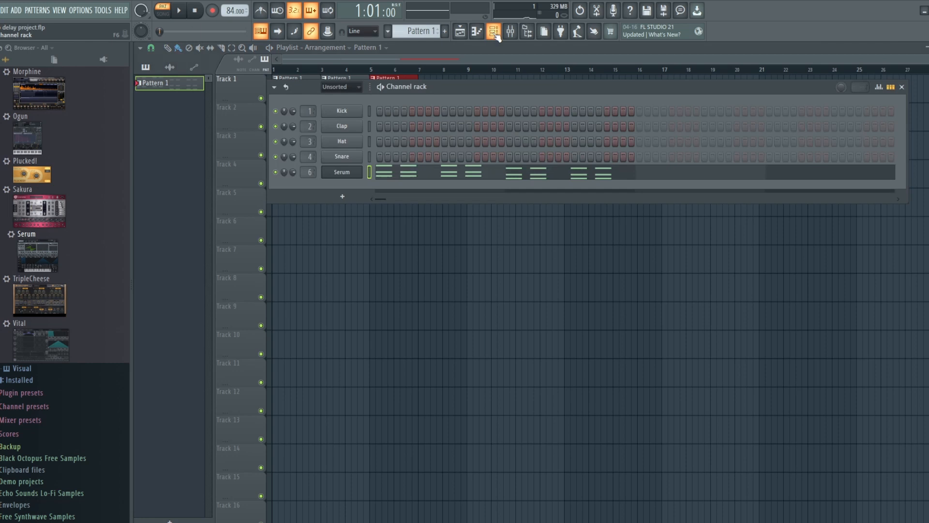
pyautogui.click(338, 177)
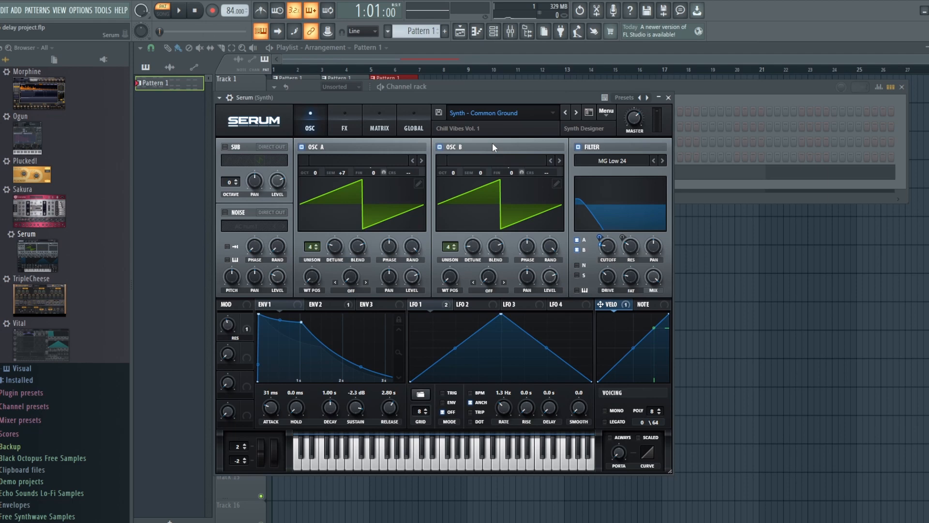
pyautogui.click(349, 121)
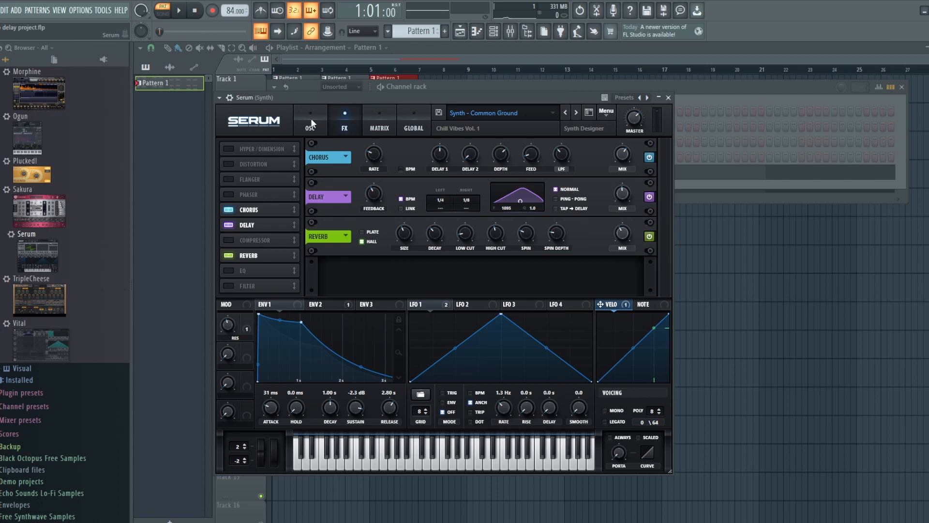
# Step: Bypass Serum's delay and reverb effects and audition the pattern without them
pyautogui.click(649, 196)
pyautogui.click(179, 10)
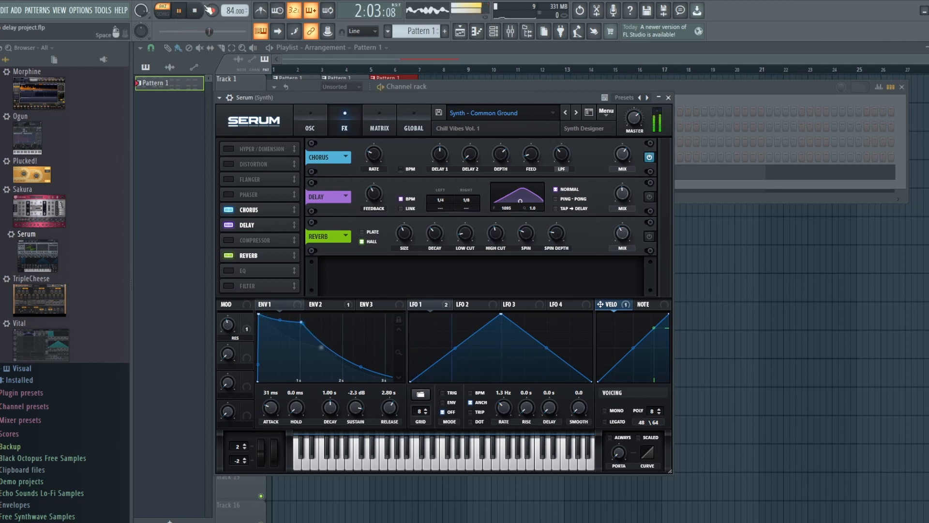
pyautogui.click(195, 10)
# Step: Play the pattern again and set Serum's master volume to 55% during playback
pyautogui.moveTo(634, 130)
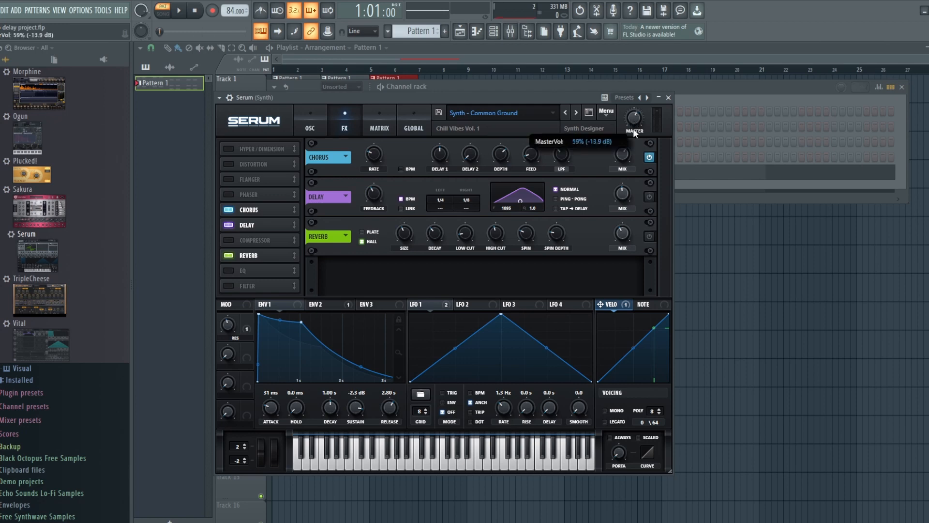
pyautogui.click(182, 11)
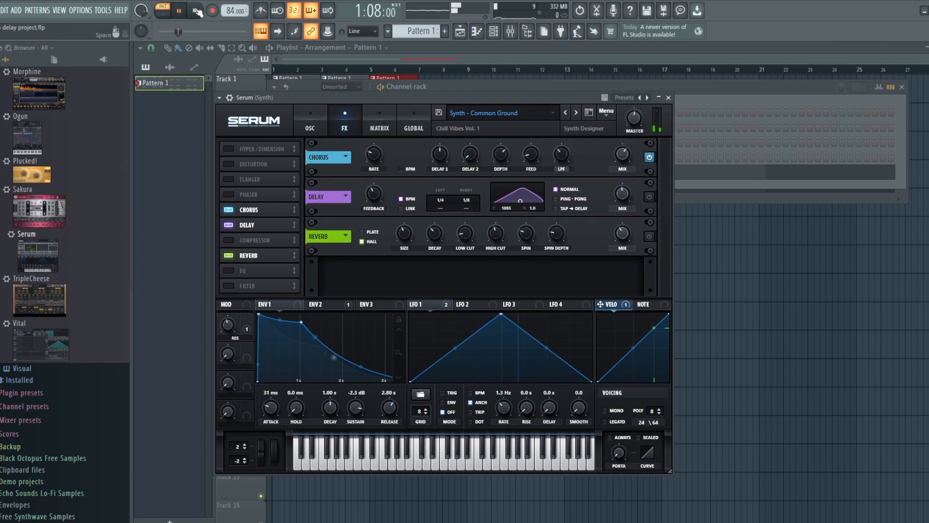
pyautogui.moveTo(637, 117); pyautogui.dragTo(637, 112)
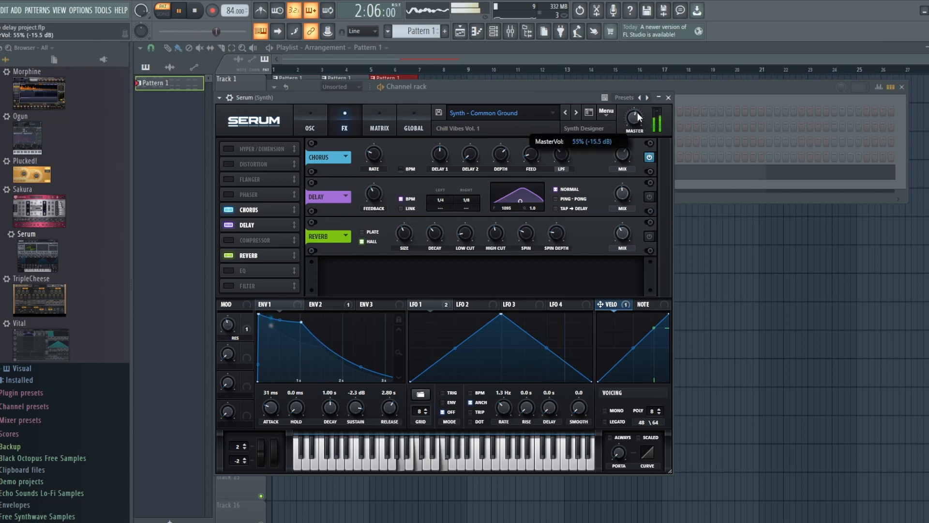
pyautogui.click(203, 9)
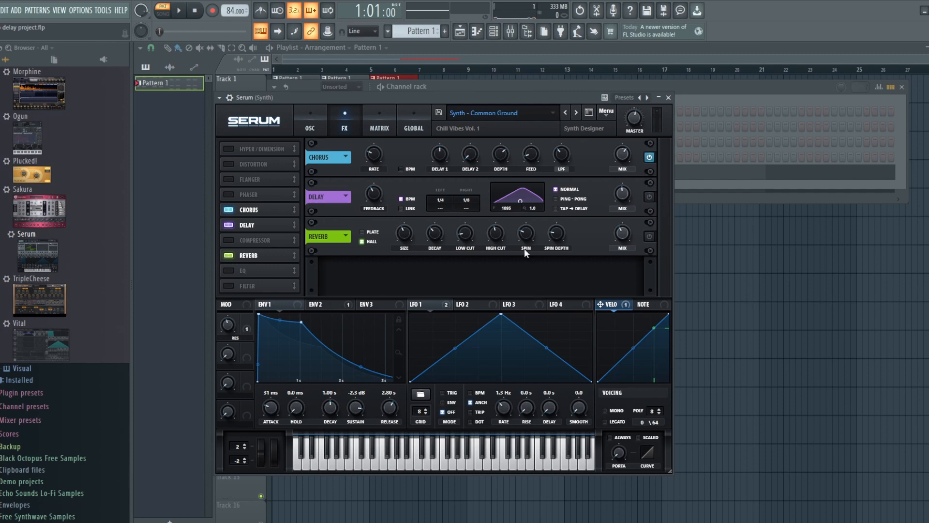
# Step: Check Serum's oscillator page, turn its delay and reverb back on, and audition the pattern with both effects
pyautogui.click(316, 129)
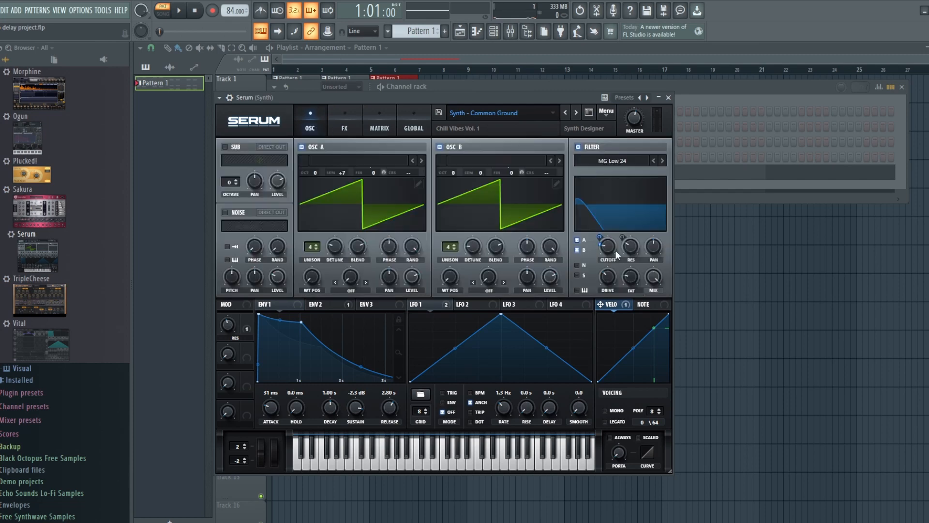
pyautogui.click(347, 128)
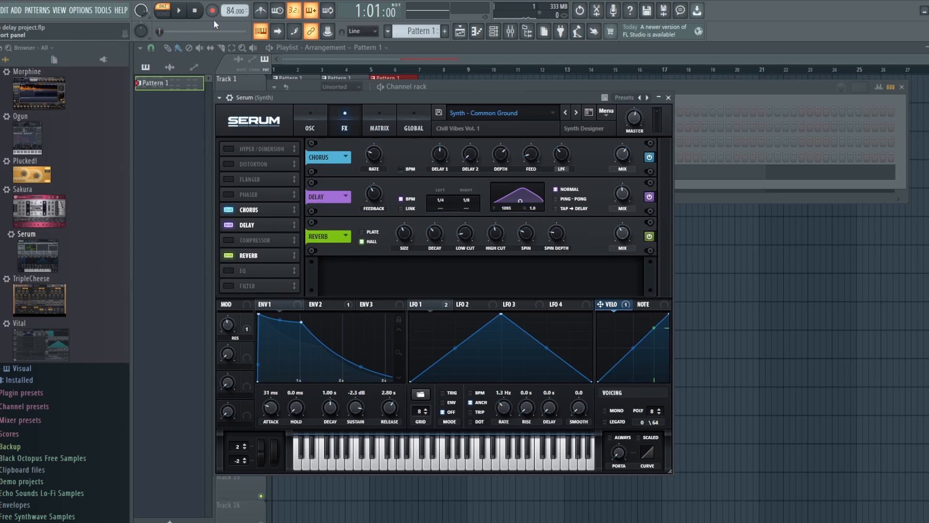
pyautogui.click(179, 10)
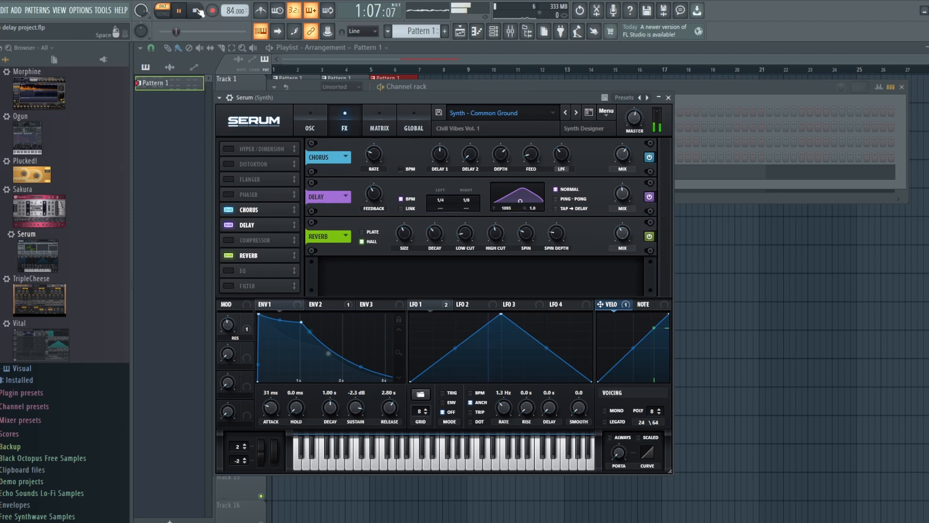
pyautogui.click(196, 10)
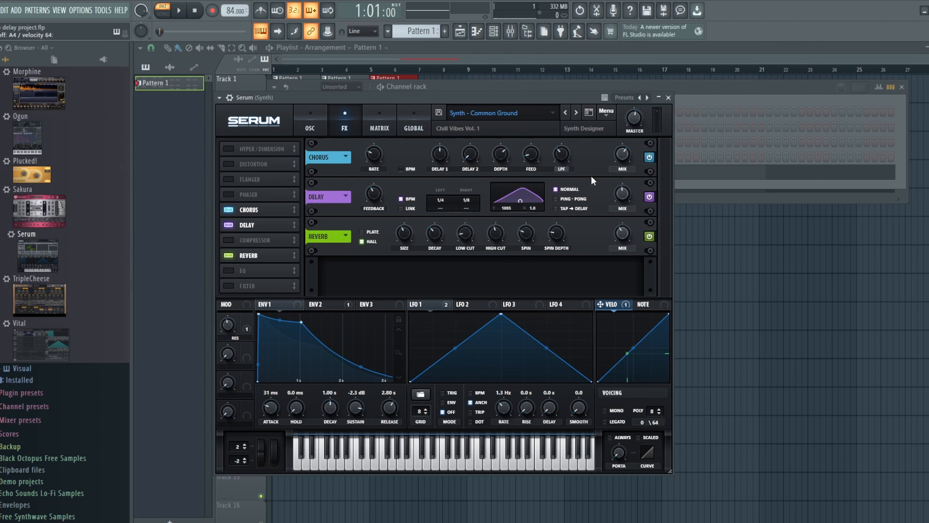
# Step: Compare Serum's Ping-Pong and Normal delay modes during playback, finishing on Normal
pyautogui.click(557, 198)
pyautogui.click(182, 14)
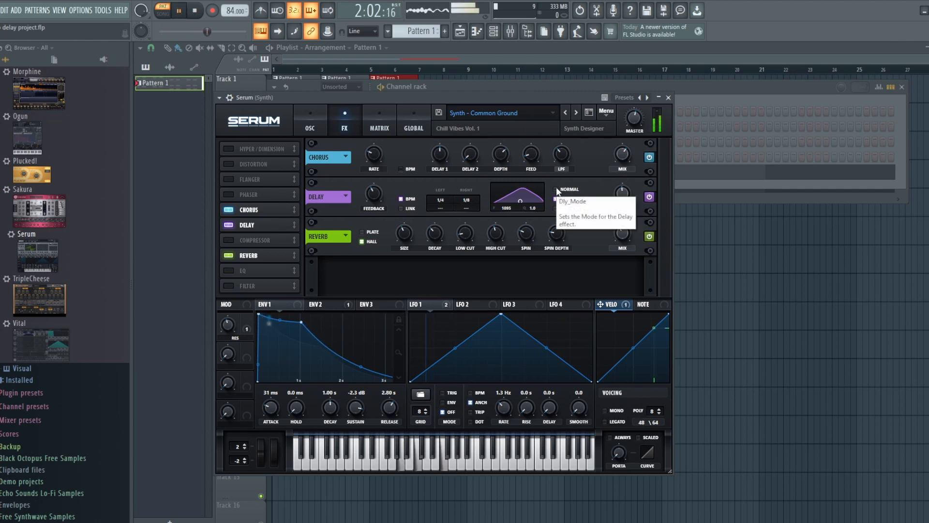
pyautogui.click(557, 189)
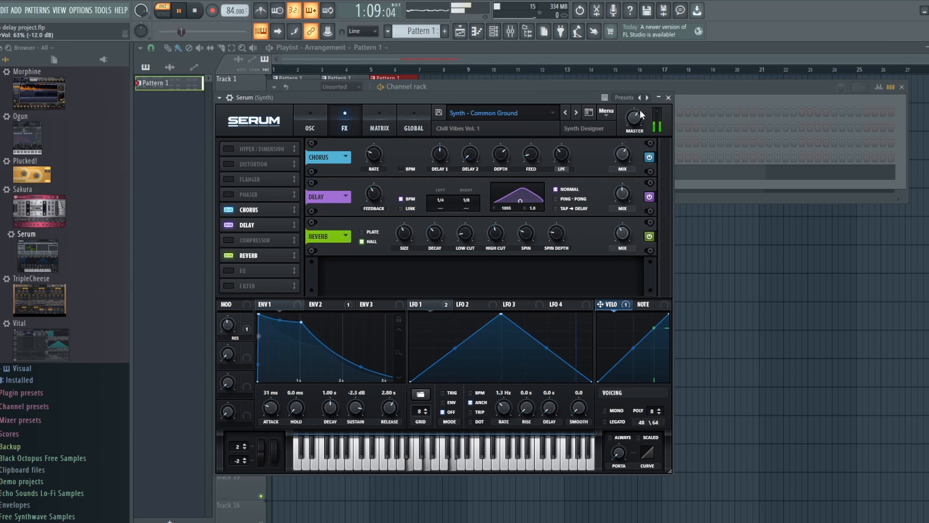
pyautogui.click(556, 199)
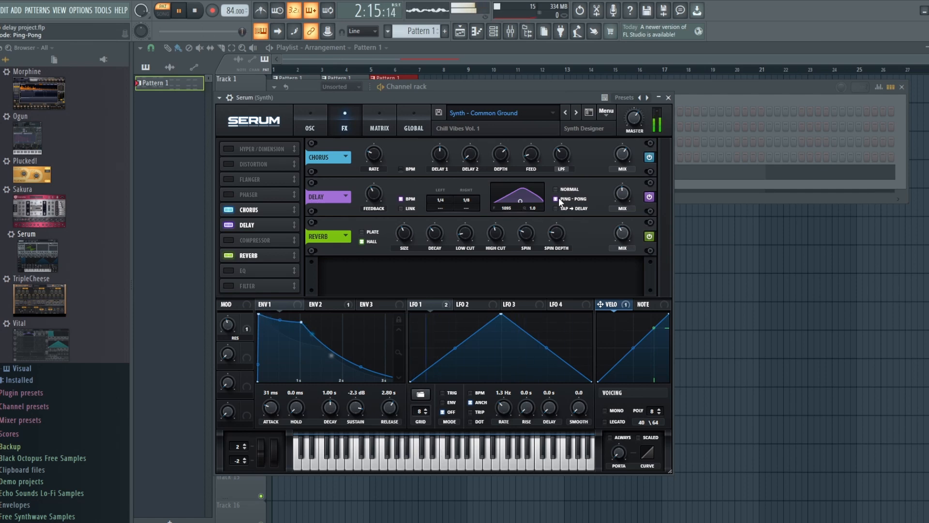
pyautogui.click(559, 194)
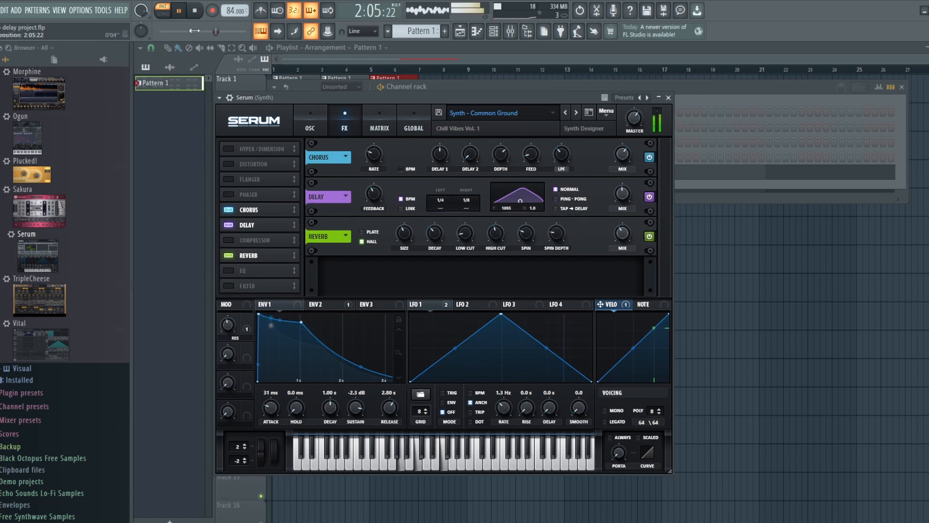
pyautogui.click(195, 12)
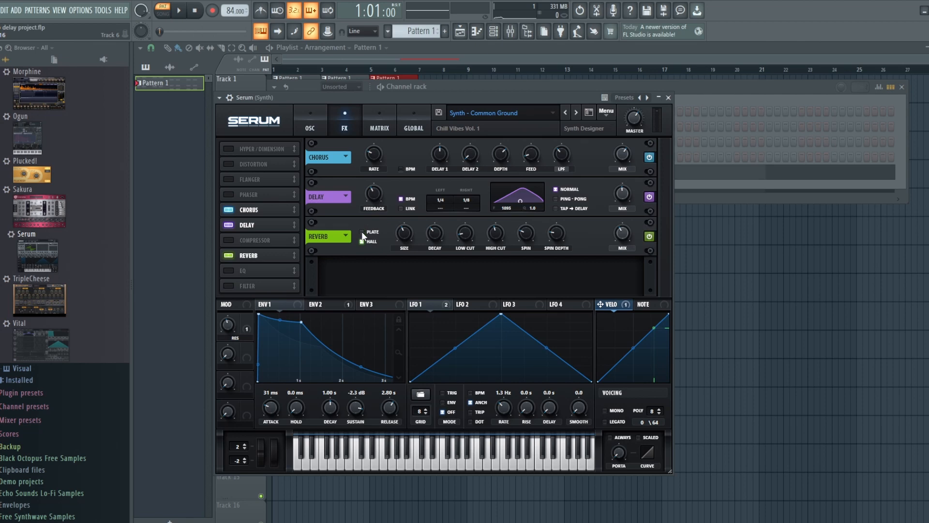
# Step: Compare Serum's Hall and Plate reverb modes during playback, finishing on Plate
pyautogui.click(181, 10)
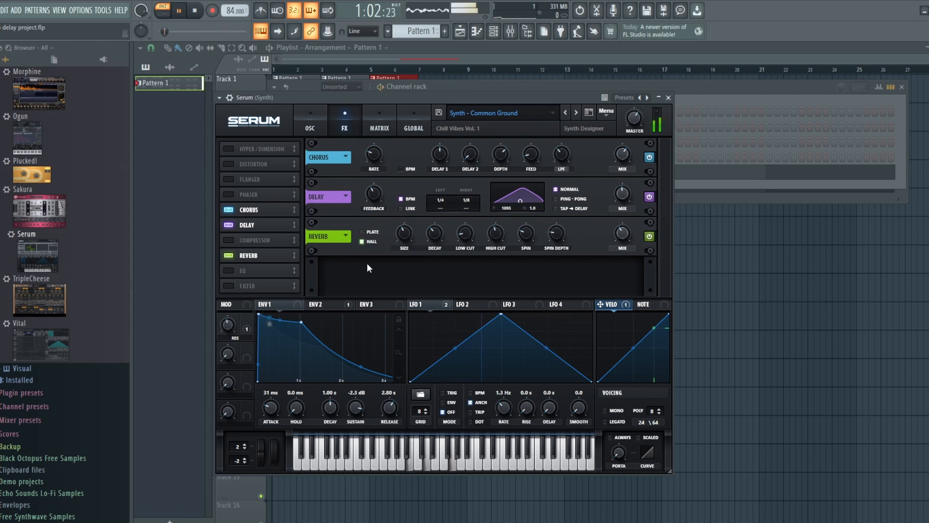
pyautogui.click(375, 232)
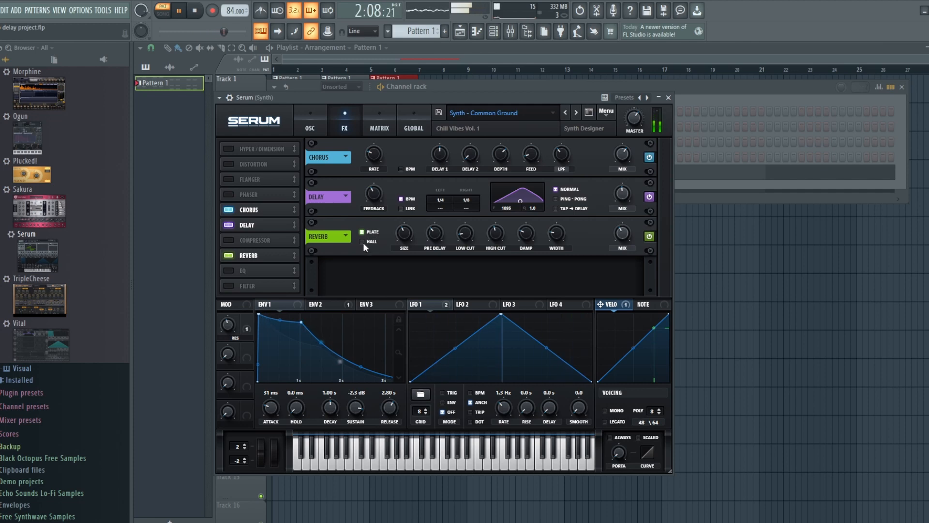
pyautogui.click(362, 242)
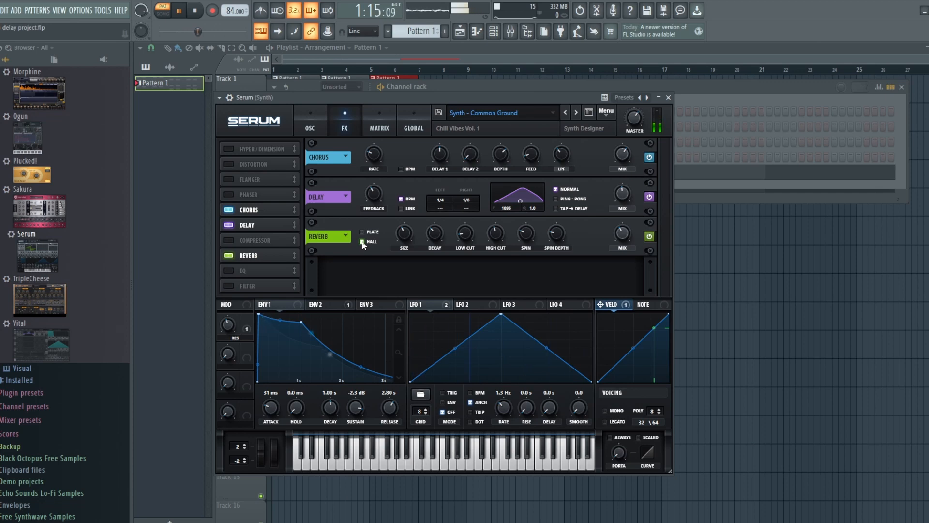
pyautogui.click(362, 231)
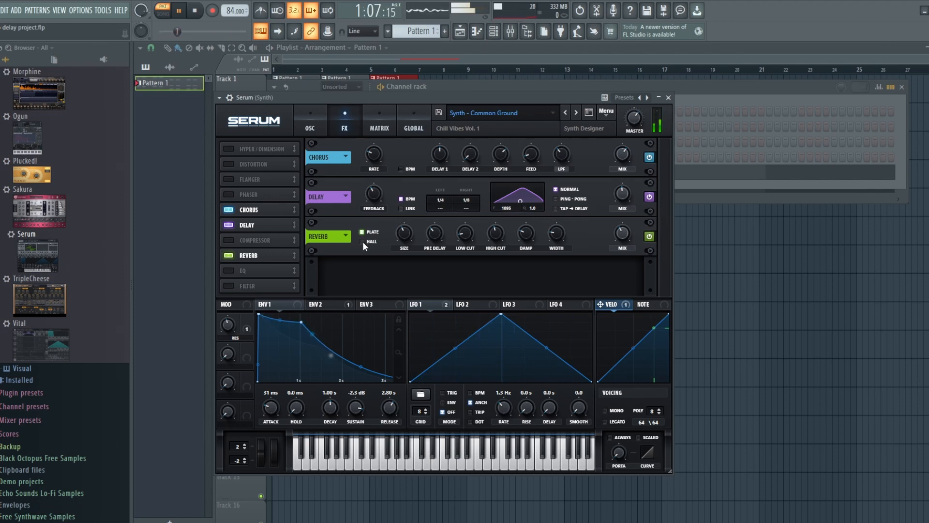
pyautogui.press('space')
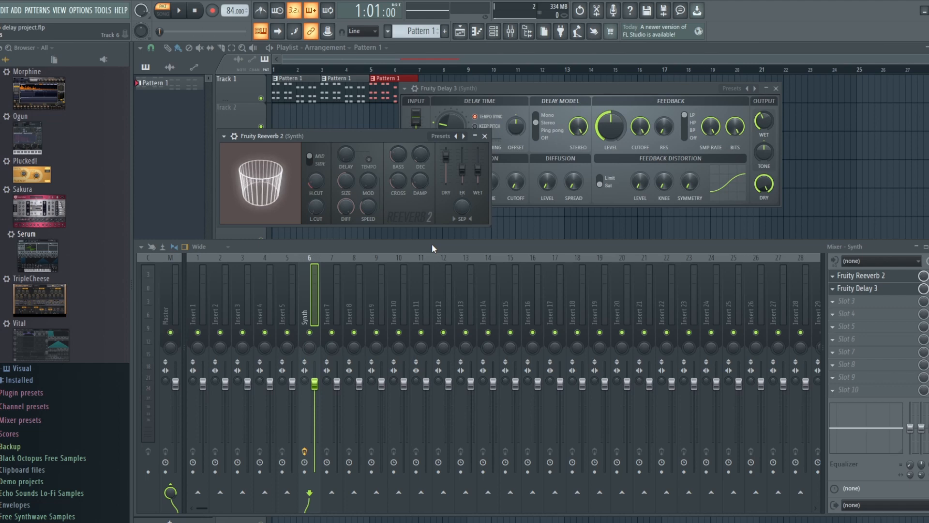
# Step: Close the Fruity Delay 3 window and audition the pattern with only the Fruity Reeverb 2 window open
pyautogui.click(776, 88)
pyautogui.moveTo(371, 135); pyautogui.dragTo(379, 136)
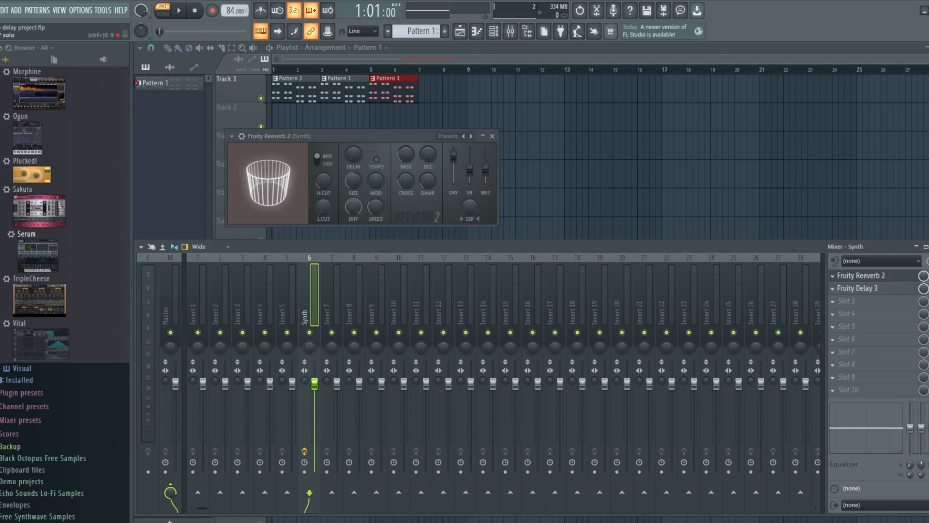
pyautogui.click(179, 10)
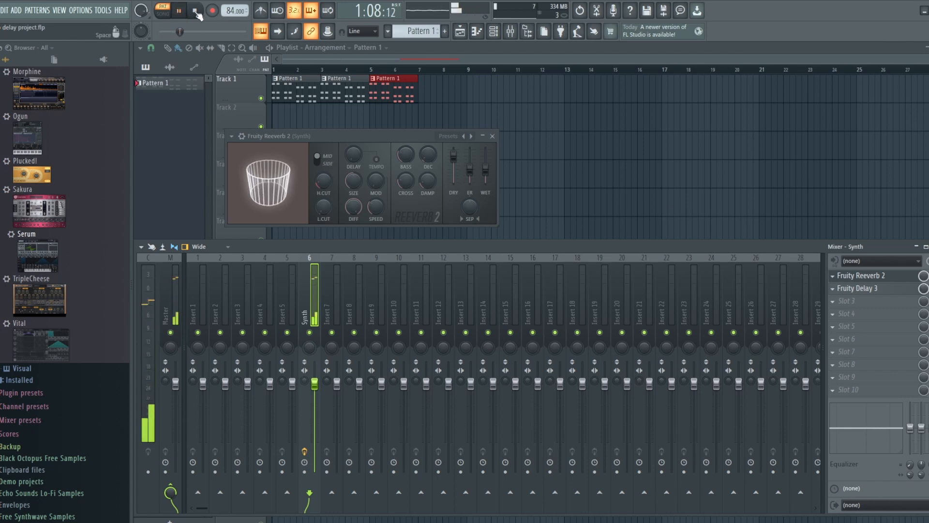
pyautogui.click(196, 11)
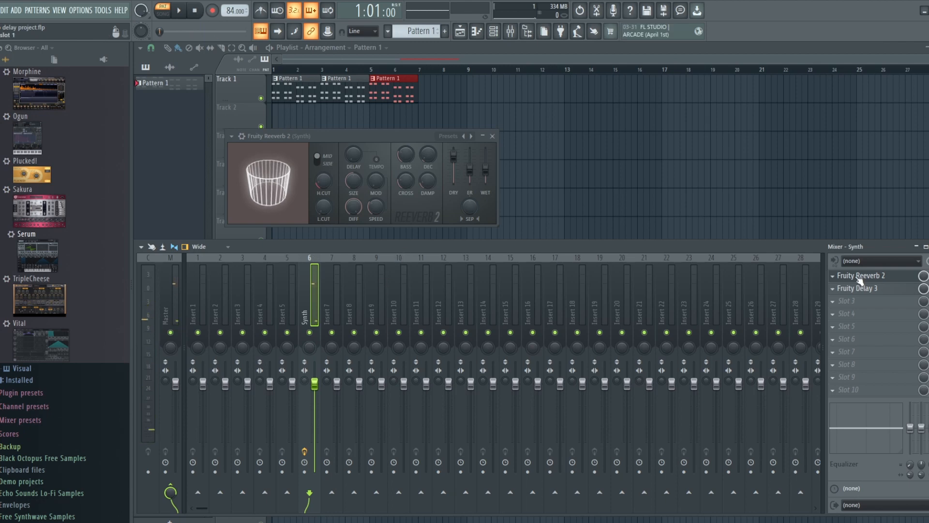
# Step: Play the pattern while lowering Fruity Reeverb 2's wet level to 0%, and raise it to about 120%
pyautogui.click(179, 15)
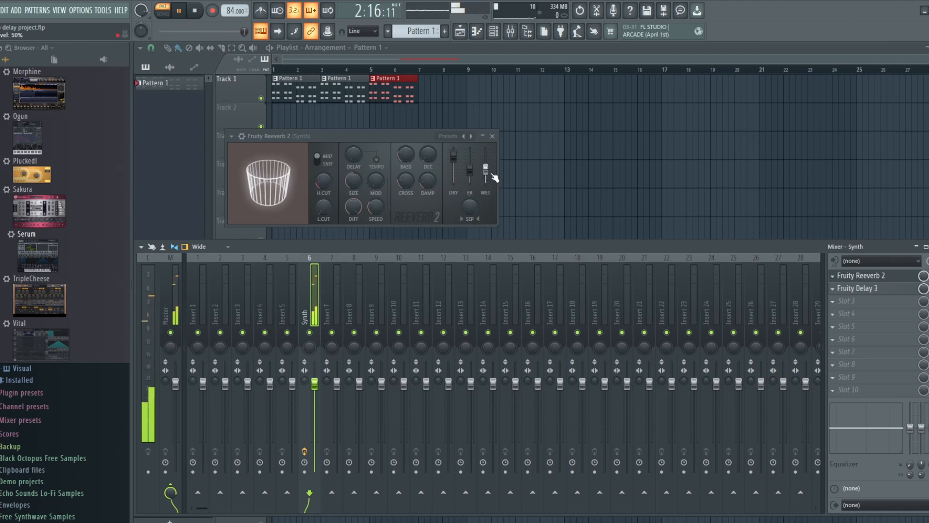
pyautogui.moveTo(492, 173); pyautogui.dragTo(492, 186)
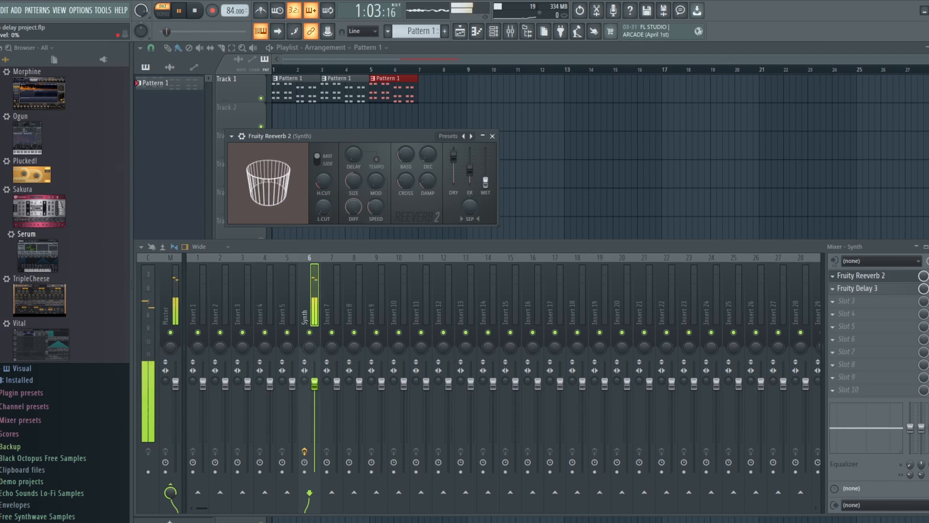
pyautogui.moveTo(485, 182); pyautogui.dragTo(486, 150)
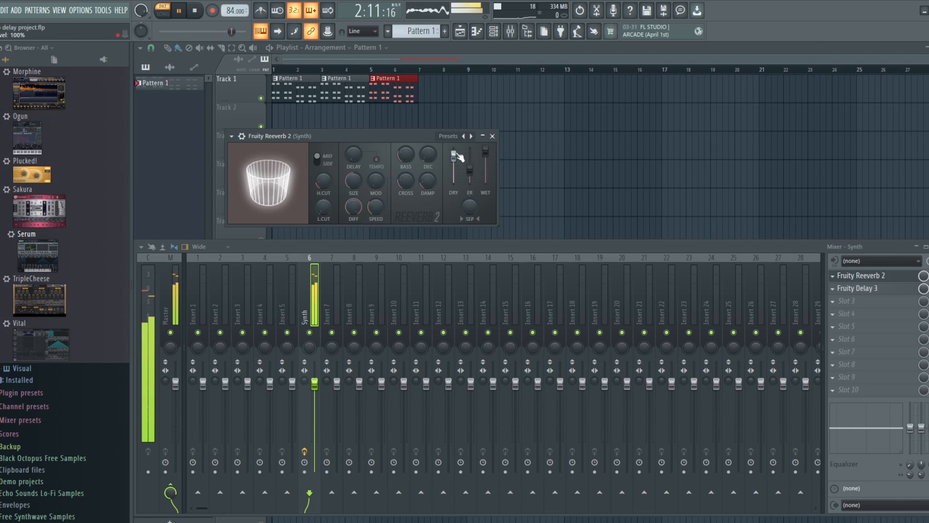
# Step: Lower Fruity Reeverb 2's dry level to 0% during playback, bring it back to 91%, and reset it to its default
pyautogui.moveTo(454, 154); pyautogui.dragTo(453, 182)
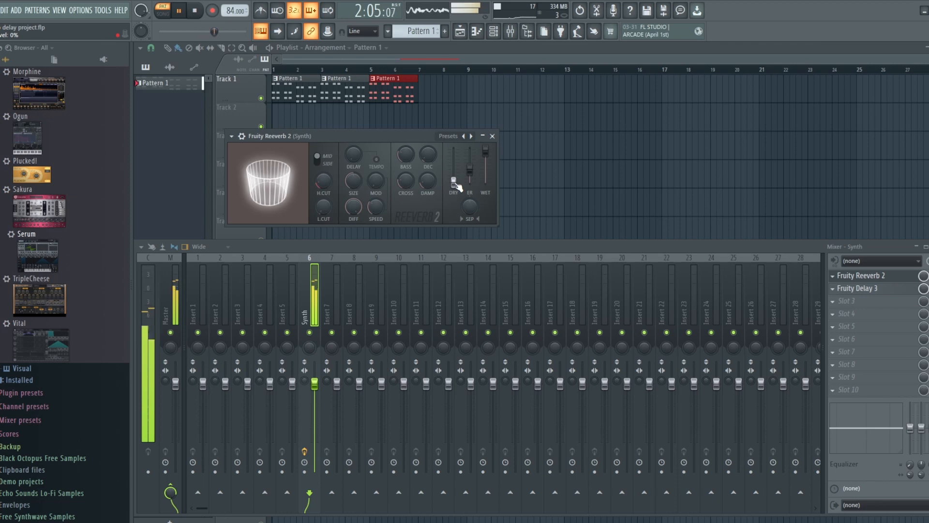
pyautogui.moveTo(456, 186); pyautogui.dragTo(457, 158)
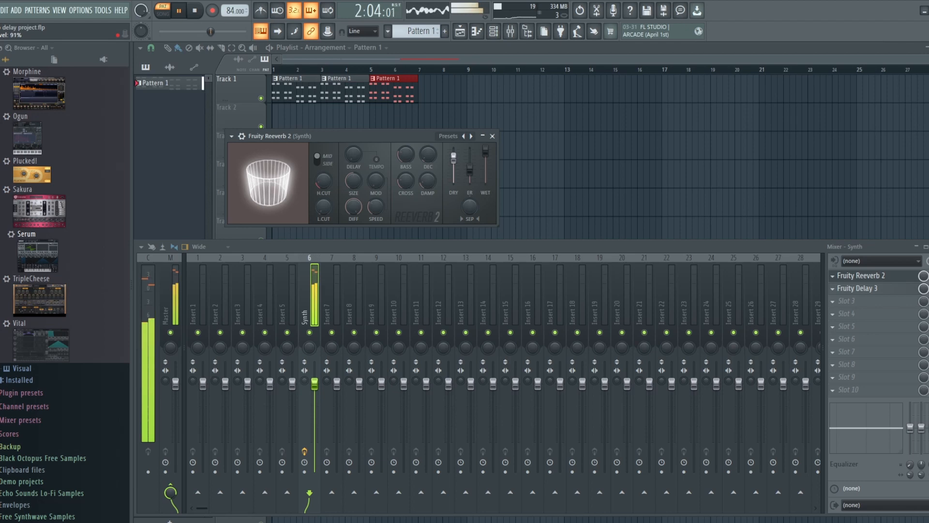
pyautogui.rightClick(455, 161)
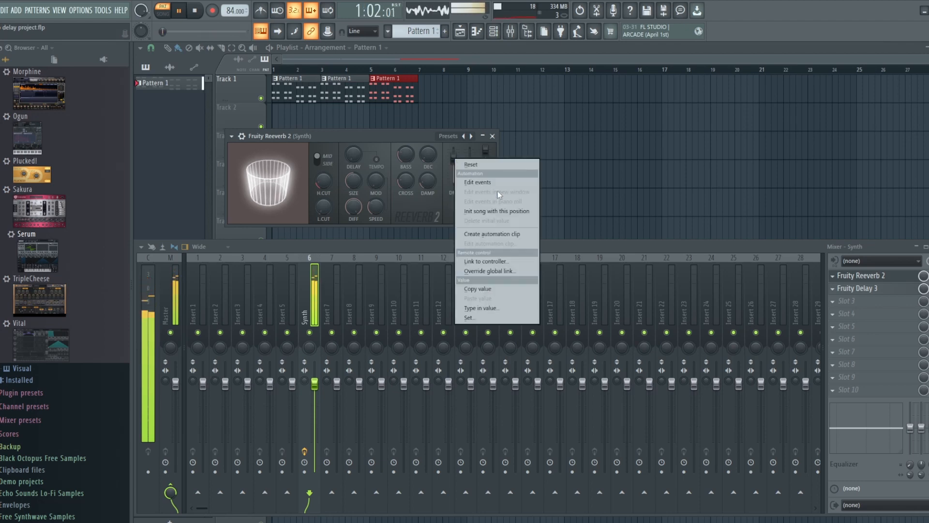
pyautogui.click(523, 164)
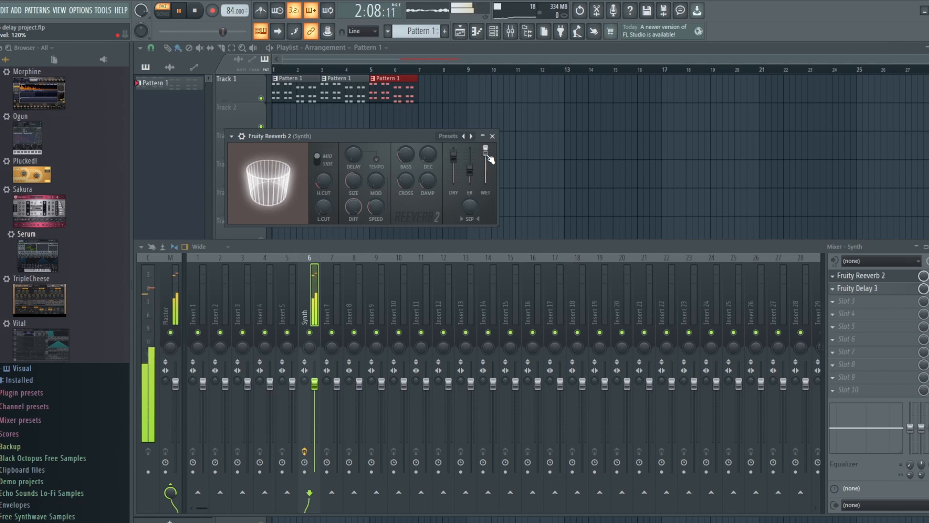
pyautogui.press('space')
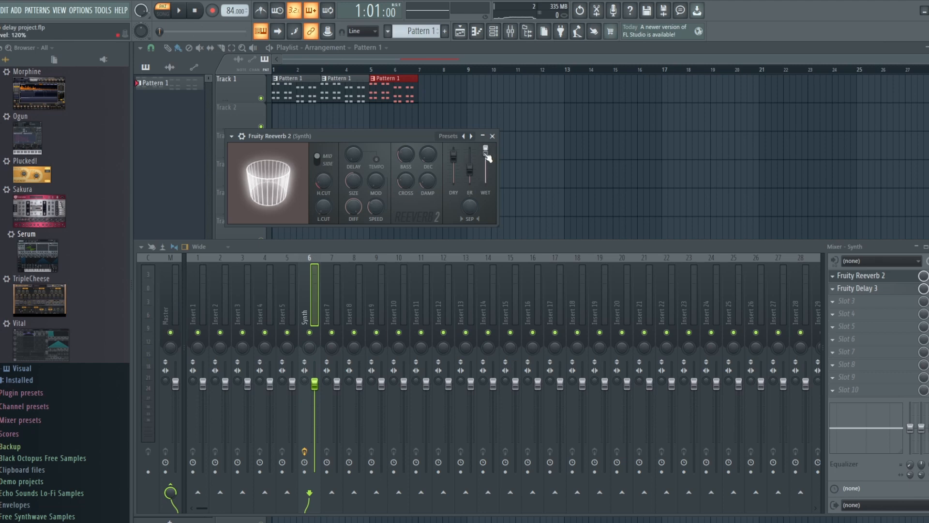
# Step: Set Fruity Reeverb 2's wet level to 32% and open Fruity Delay 3 from the Synth mixer track
pyautogui.moveTo(487, 154); pyautogui.dragTo(484, 179)
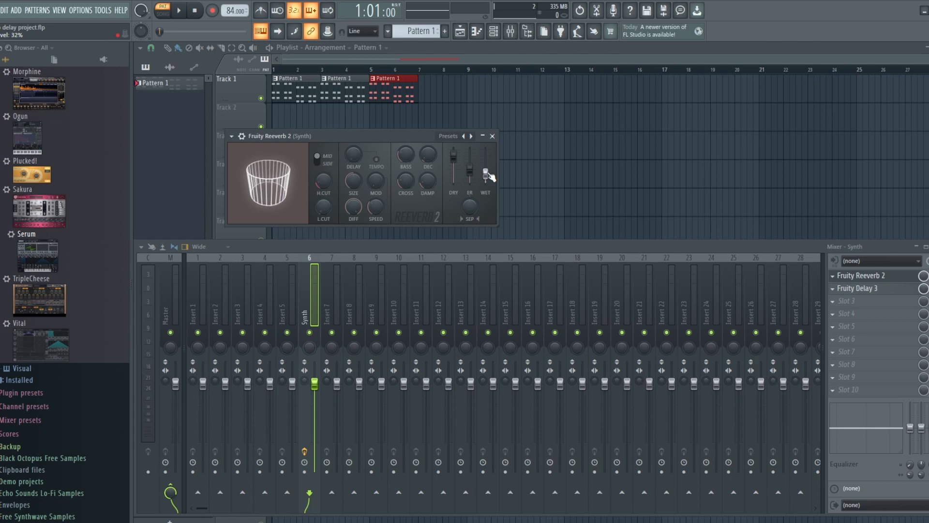
pyautogui.click(866, 292)
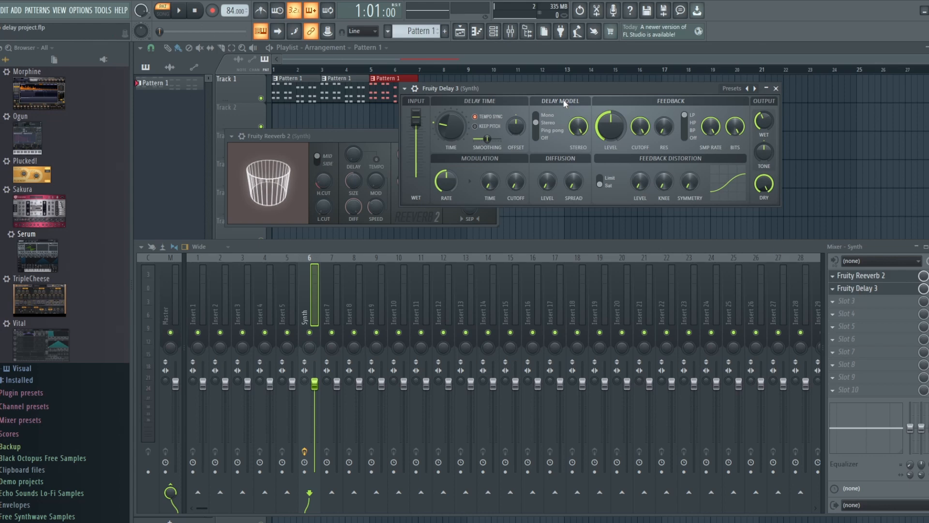
pyautogui.moveTo(566, 91); pyautogui.dragTo(475, 92)
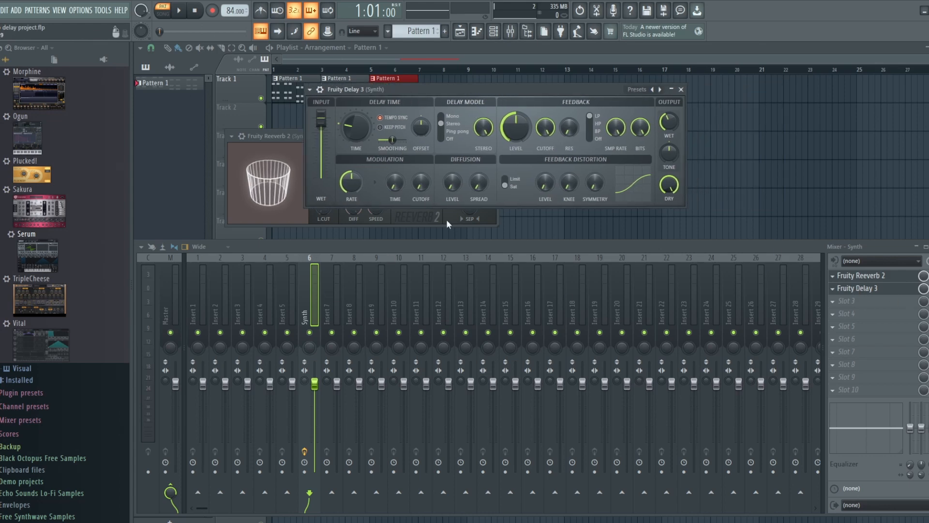
# Step: Play the pattern through both mixer effects and shorten Fruity Delay 3's delay time
pyautogui.click(183, 12)
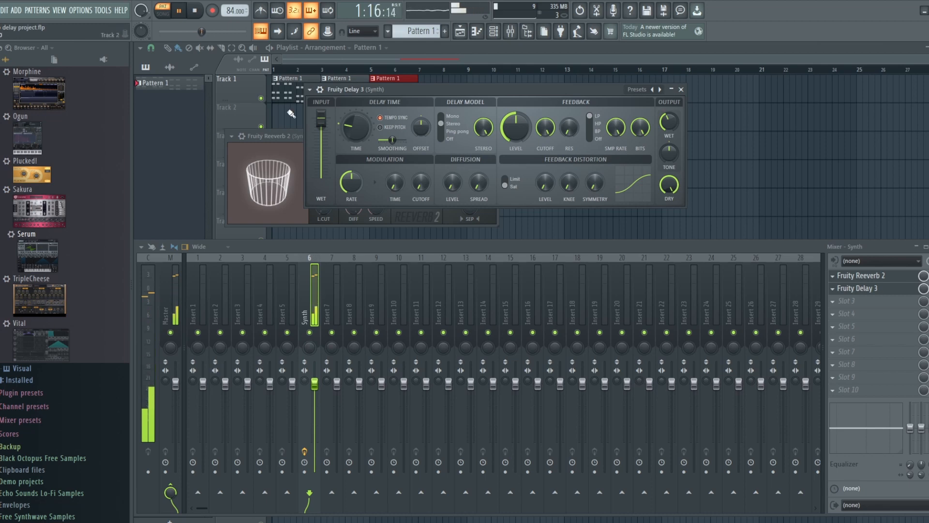
pyautogui.click(279, 137)
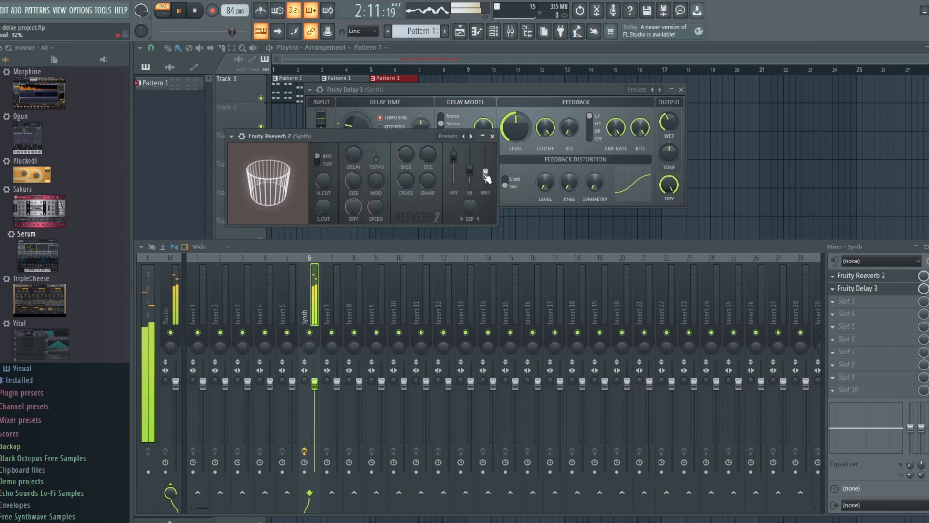
pyautogui.click(506, 89)
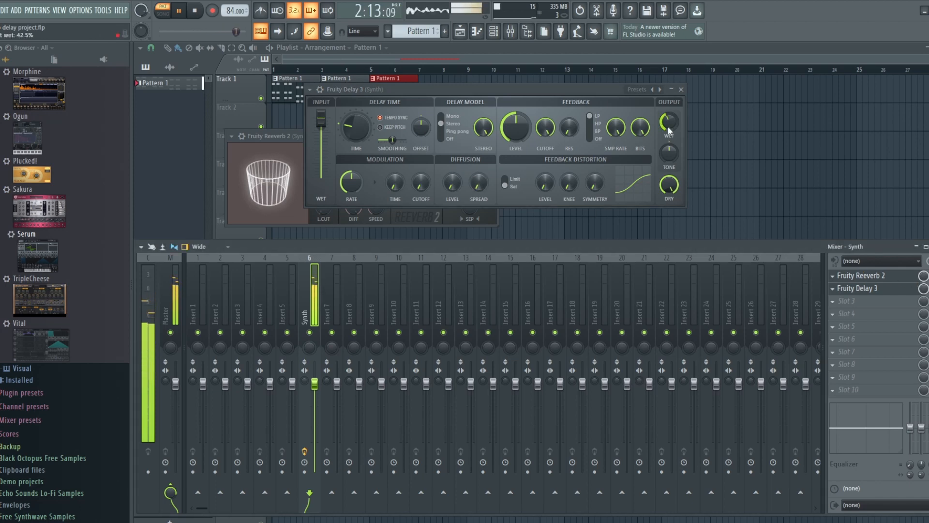
pyautogui.scroll(-2, 358, 129)
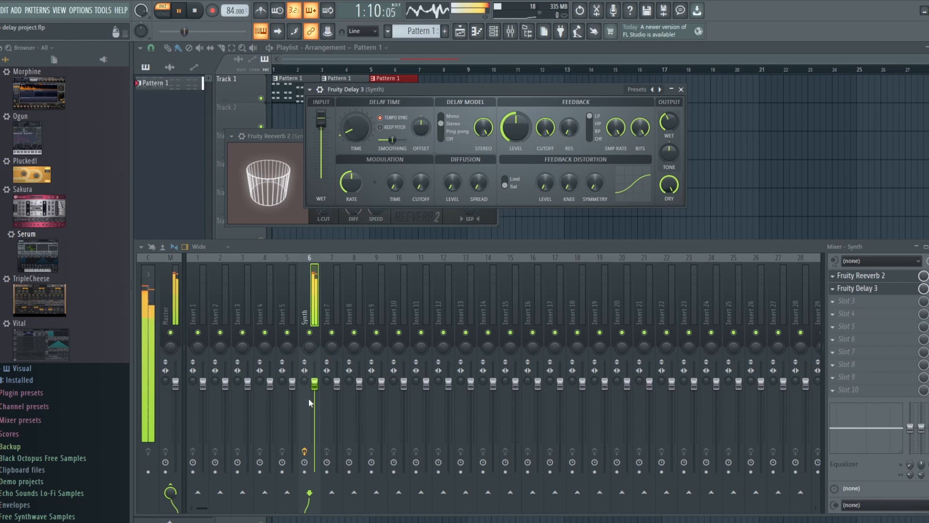
# Step: Lower the Synth mixer track's volume slightly and start and stop playback to audition the effect tail
pyautogui.scroll(-3, 316, 396)
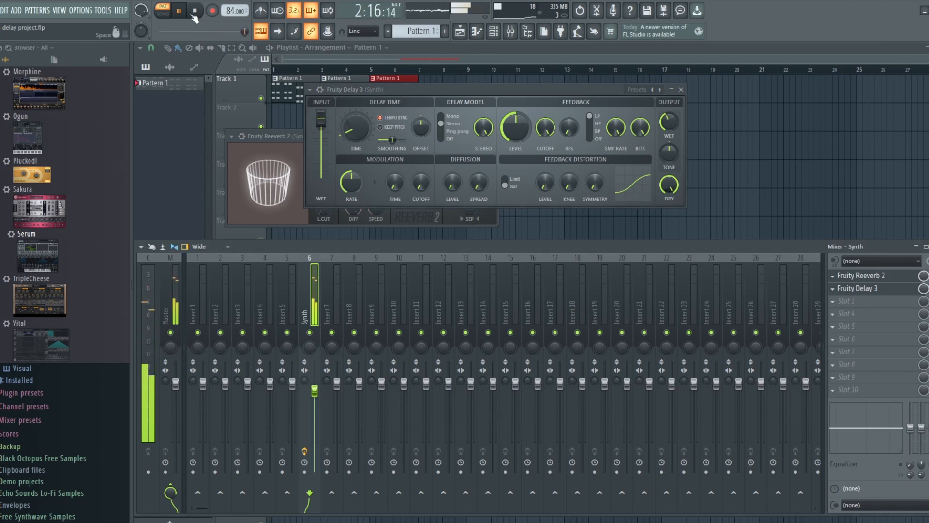
pyautogui.press('space')
pyautogui.press('space')
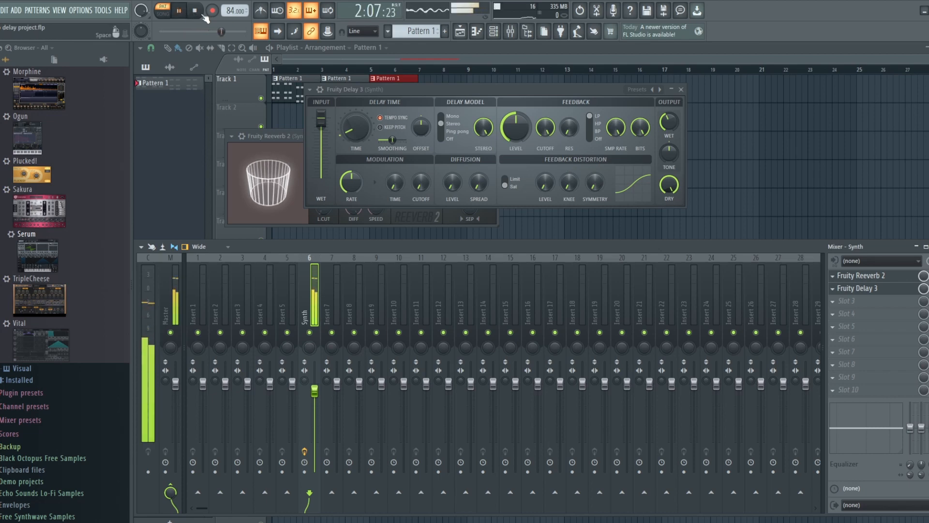
pyautogui.press('space')
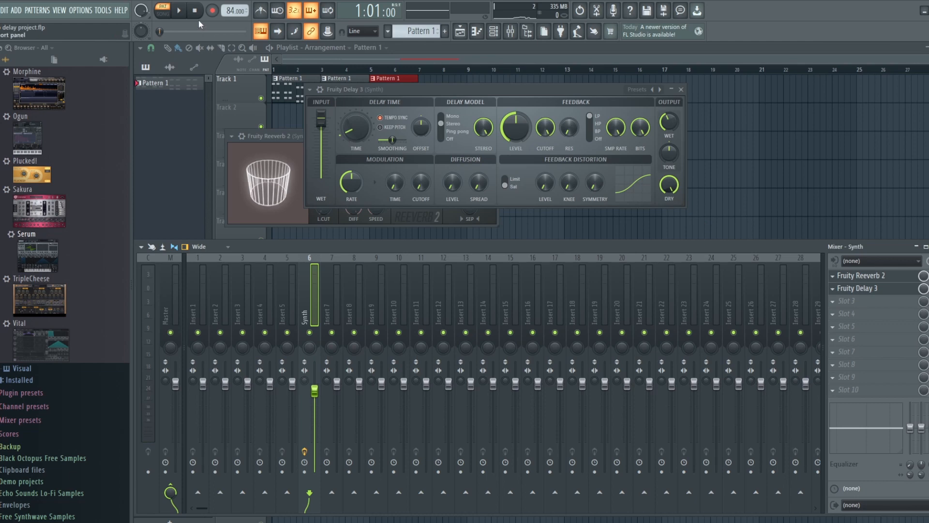
pyautogui.press('space')
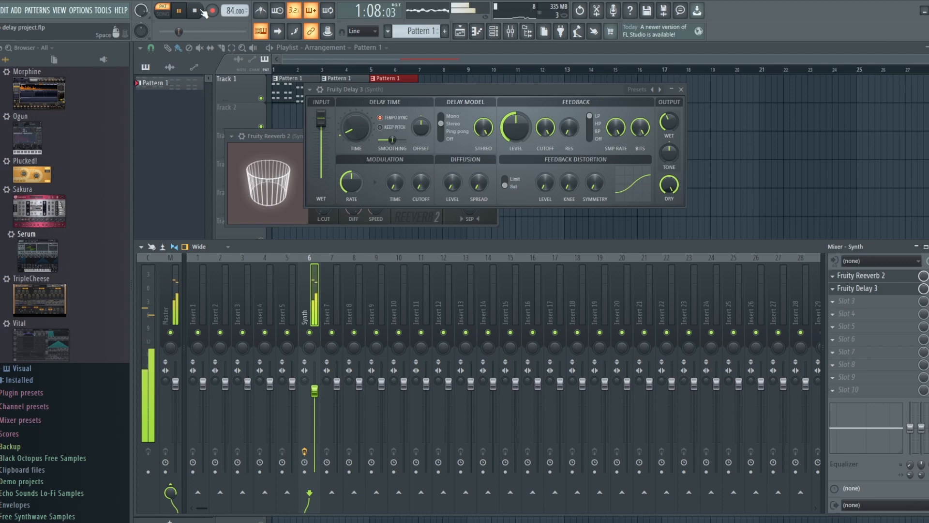
pyautogui.click(200, 11)
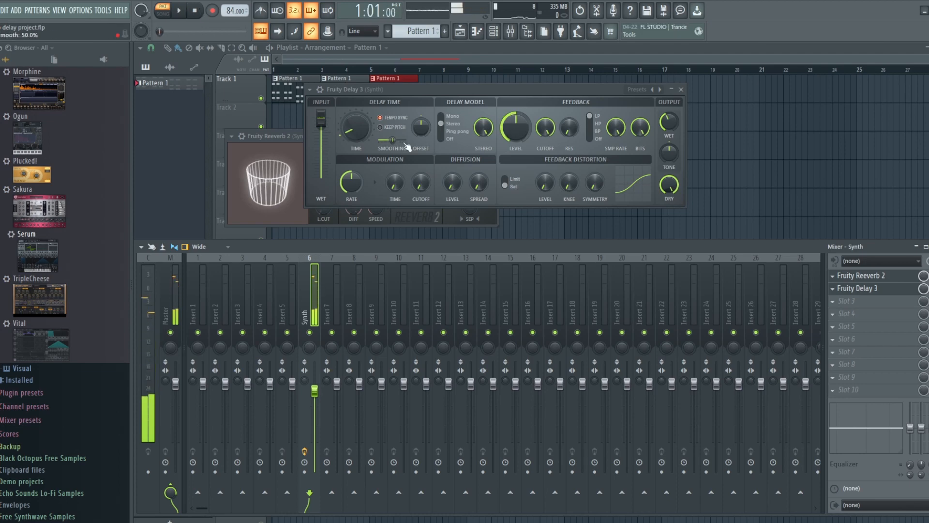
# Step: Open Serum from the channel rack and set its master volume to about 45% during playback
pyautogui.click(503, 35)
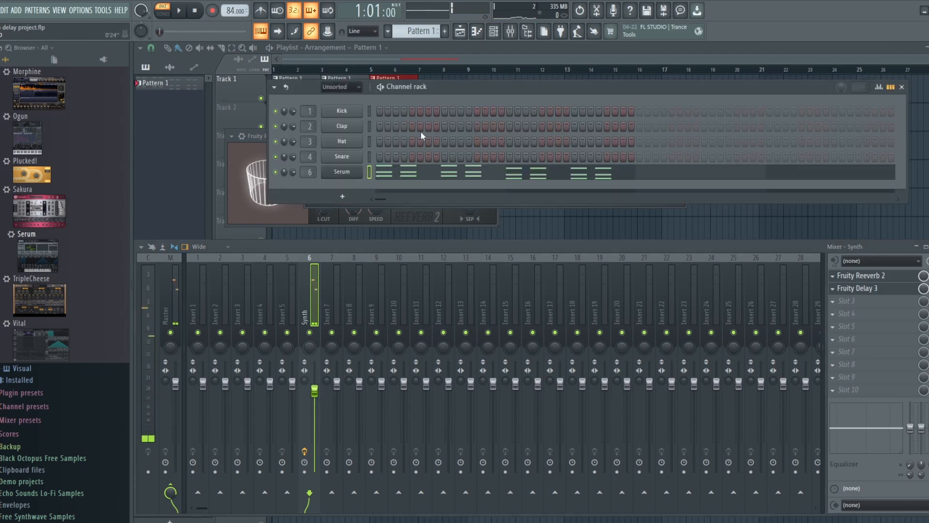
pyautogui.click(350, 181)
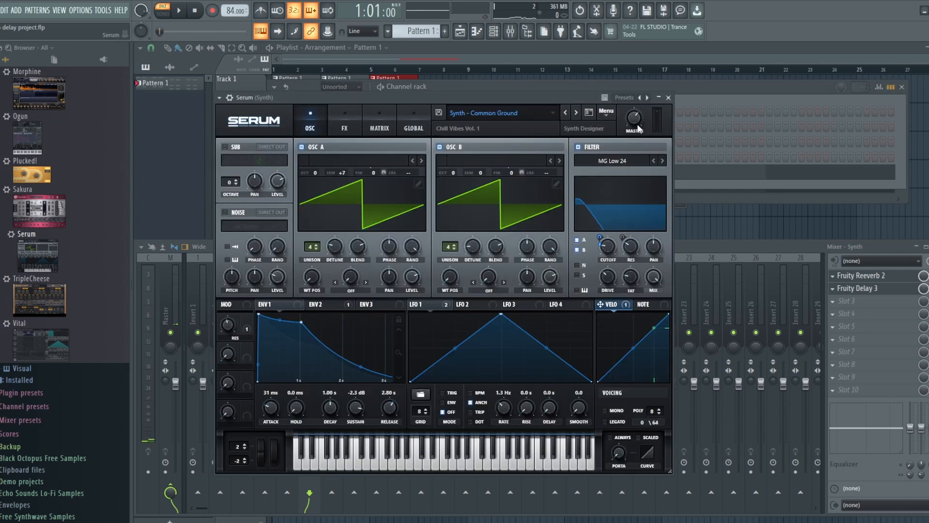
pyautogui.click(178, 13)
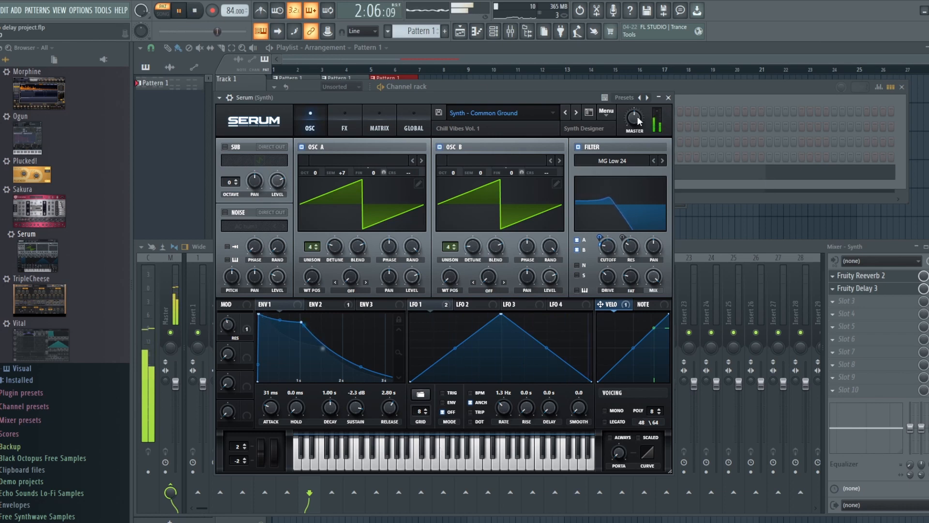
pyautogui.moveTo(638, 117)
pyautogui.mouseDown()
pyautogui.moveTo(637, 96)
pyautogui.moveTo(640, 128)
pyautogui.mouseUp()
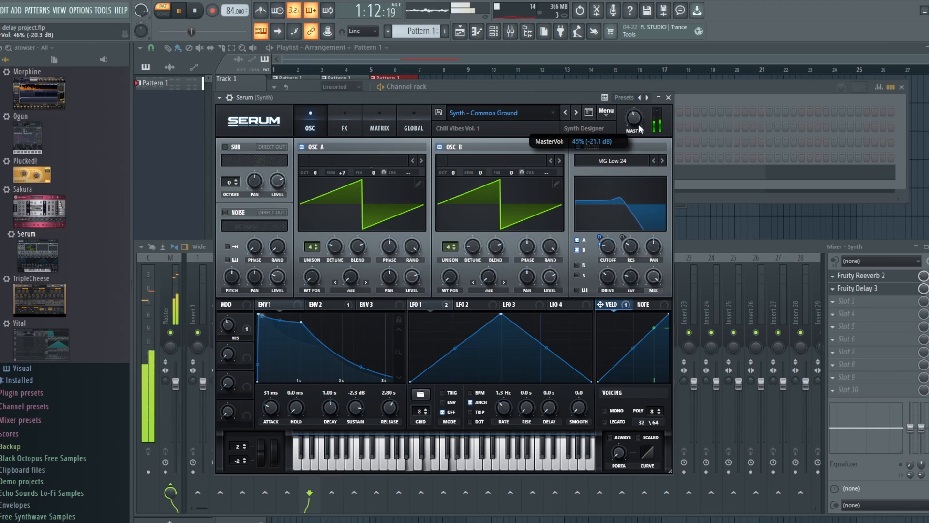
# Step: Lower Fruity Delay 3's feedback level to 40.2% during playback, raise it to 48.8%, and stop the pattern
pyautogui.click(713, 245)
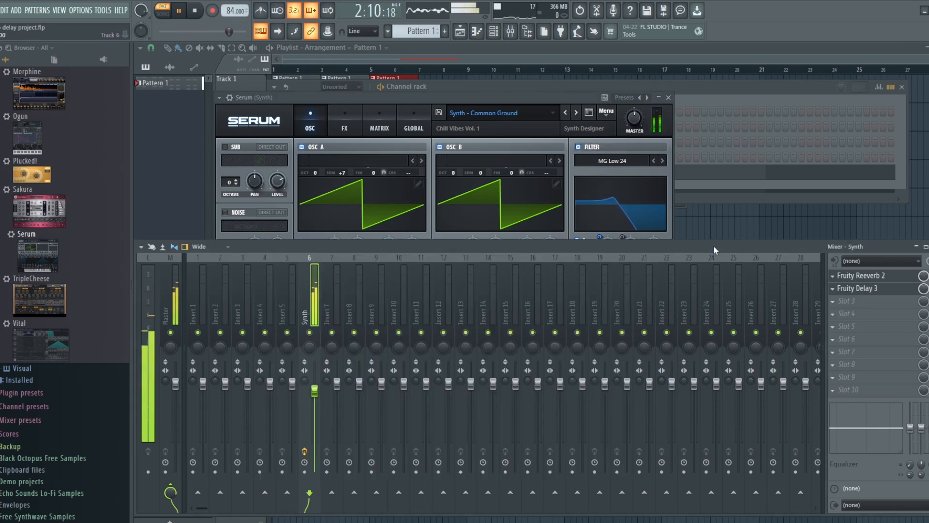
pyautogui.click(861, 288)
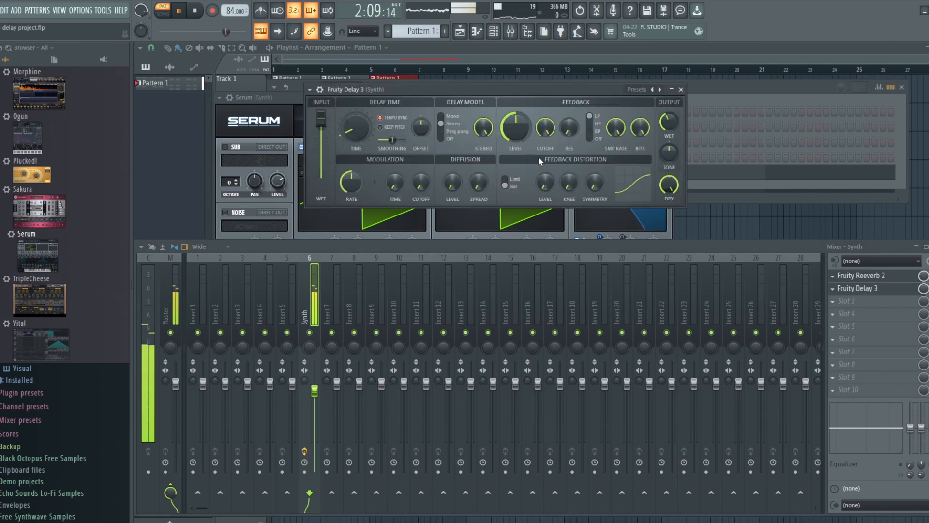
pyautogui.moveTo(515, 128); pyautogui.dragTo(515, 151)
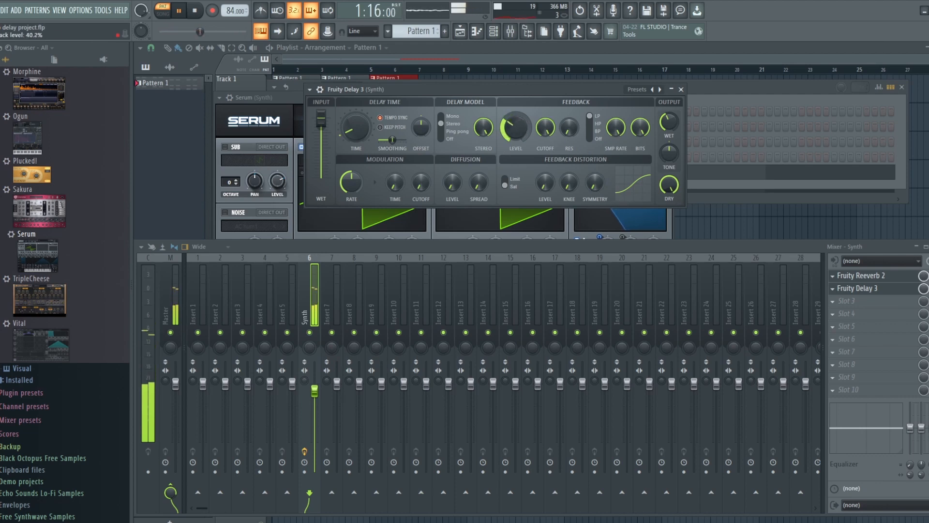
pyautogui.moveTo(515, 151); pyautogui.dragTo(515, 145)
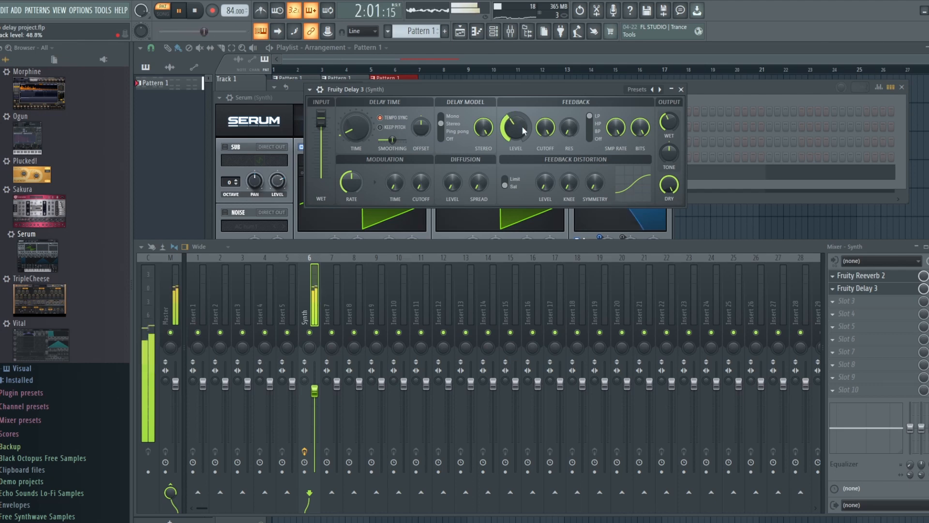
pyautogui.click(196, 11)
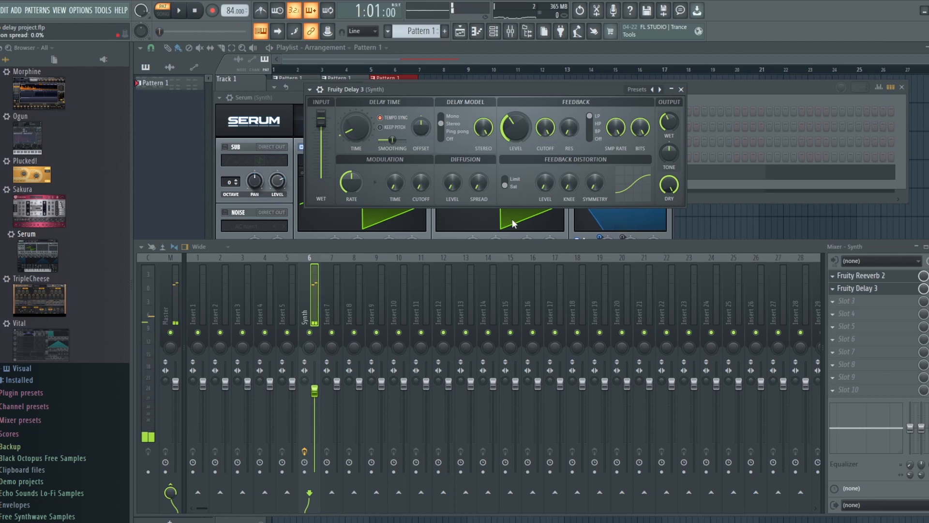
# Step: Show Serum's FX page and compare its built-in delay and reverb with the Fruity Delay 3 window
pyautogui.click(236, 123)
pyautogui.click(376, 125)
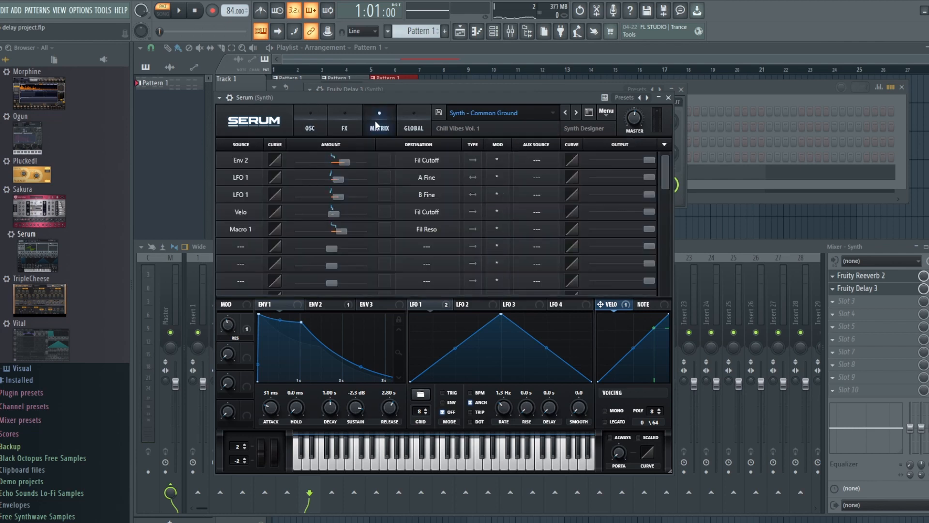
pyautogui.click(344, 126)
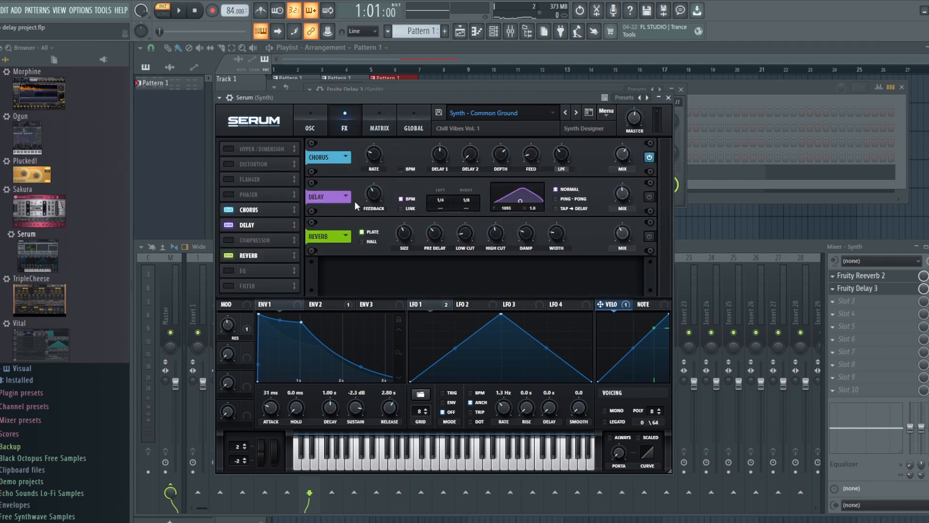
pyautogui.click(679, 202)
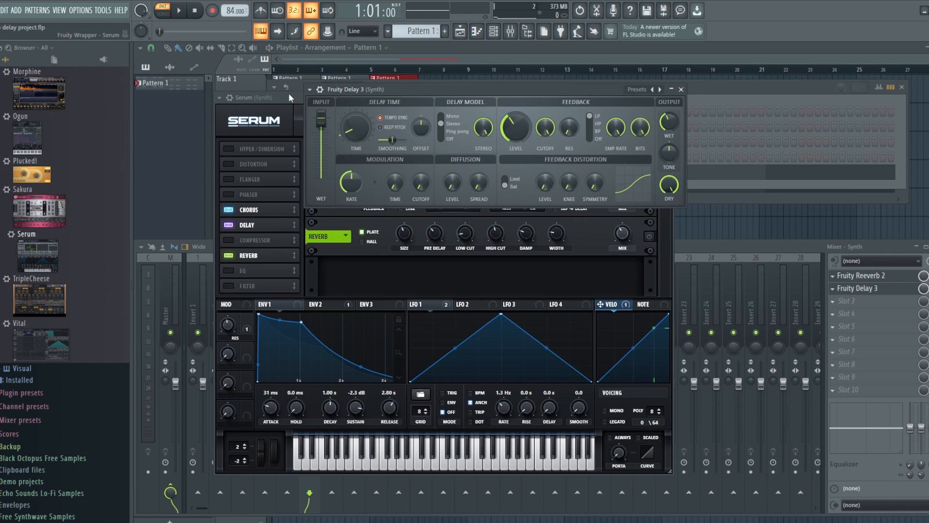
pyautogui.click(289, 94)
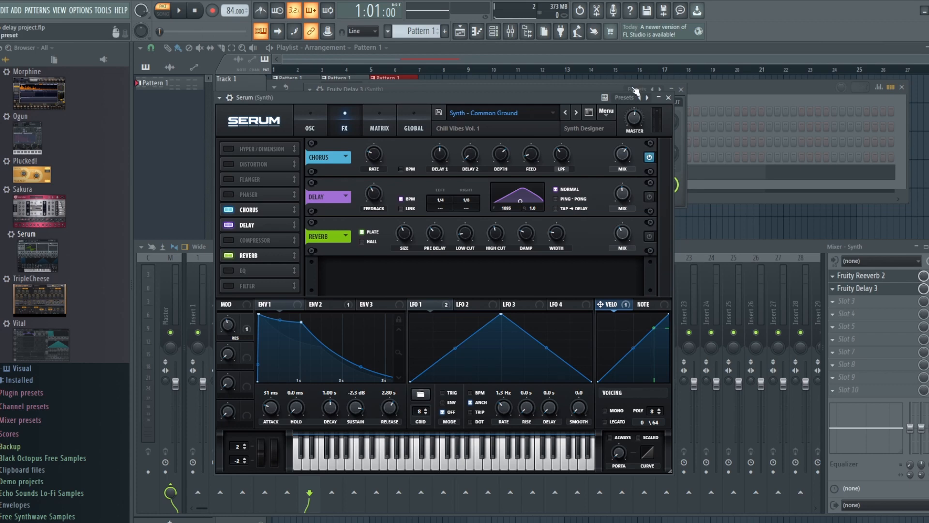
pyautogui.click(580, 87)
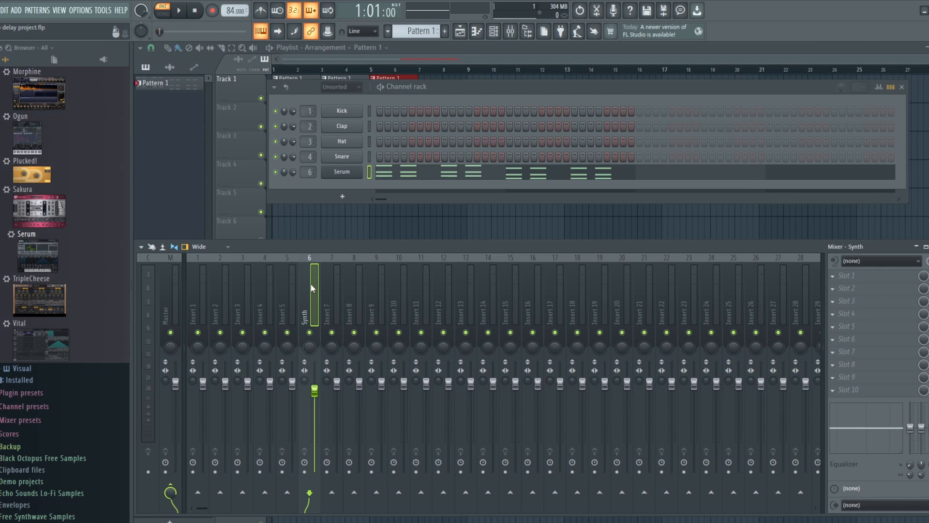
# Step: Load Fruity Reeverb 2 on mixer track Insert 7 and set its dry level to minimum and wet level to maximum
pyautogui.click(332, 298)
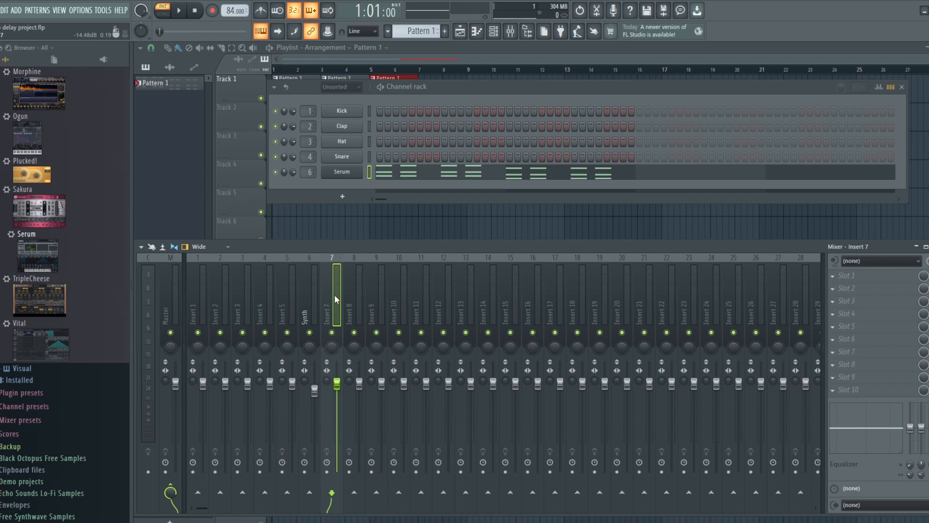
pyautogui.click(834, 279)
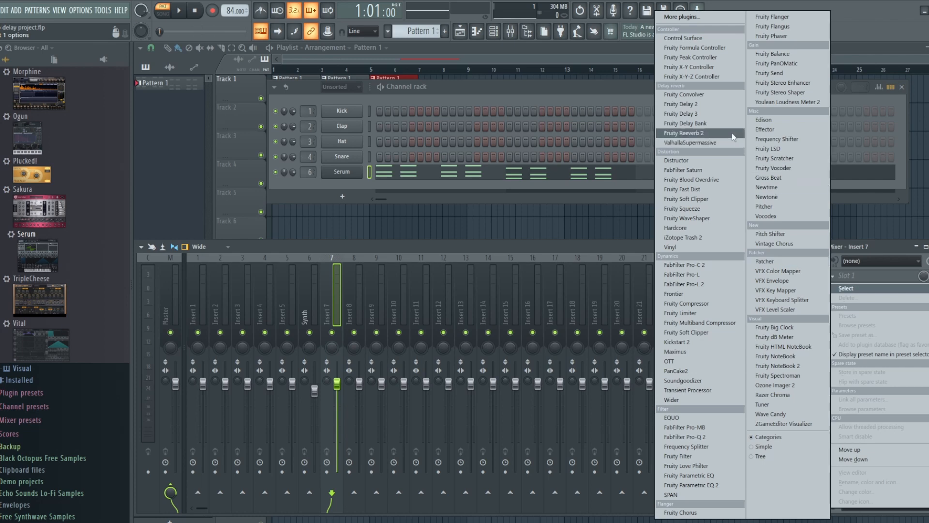
pyautogui.click(682, 133)
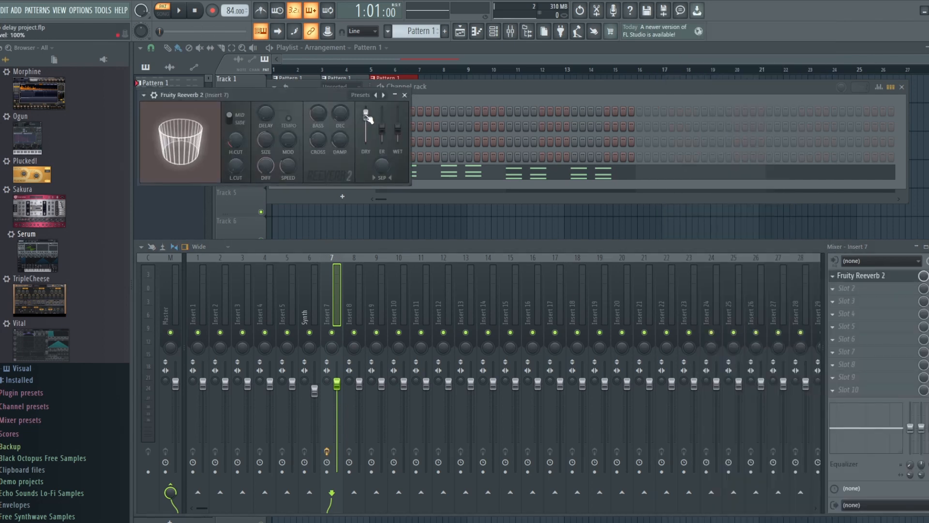
pyautogui.moveTo(367, 116); pyautogui.dragTo(366, 142)
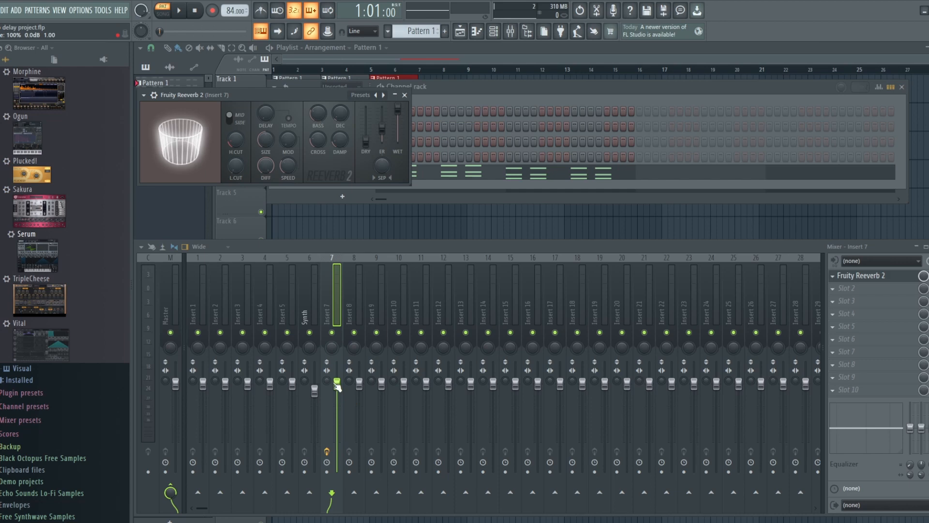
# Step: Pull Insert 7's volume fully down and sidechain the Synth track to Insert 7
pyautogui.moveTo(338, 387); pyautogui.dragTo(337, 472)
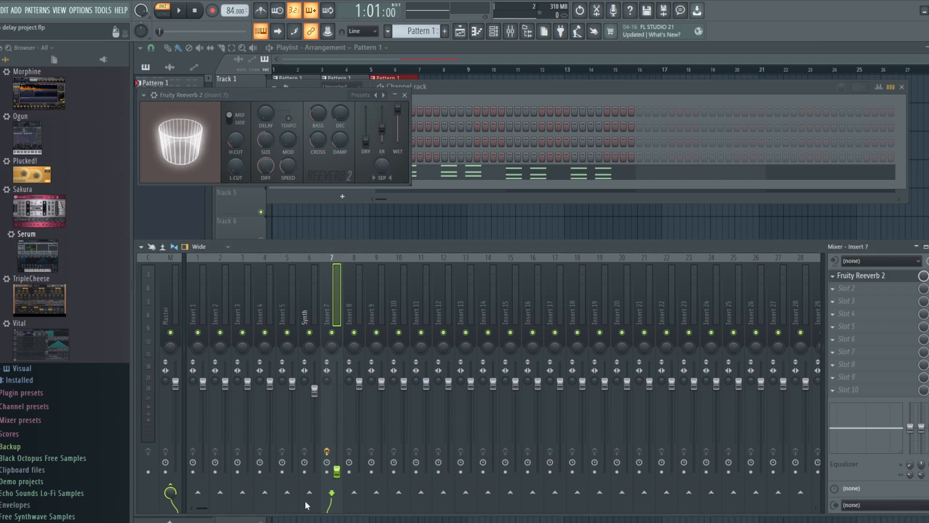
pyautogui.click(309, 310)
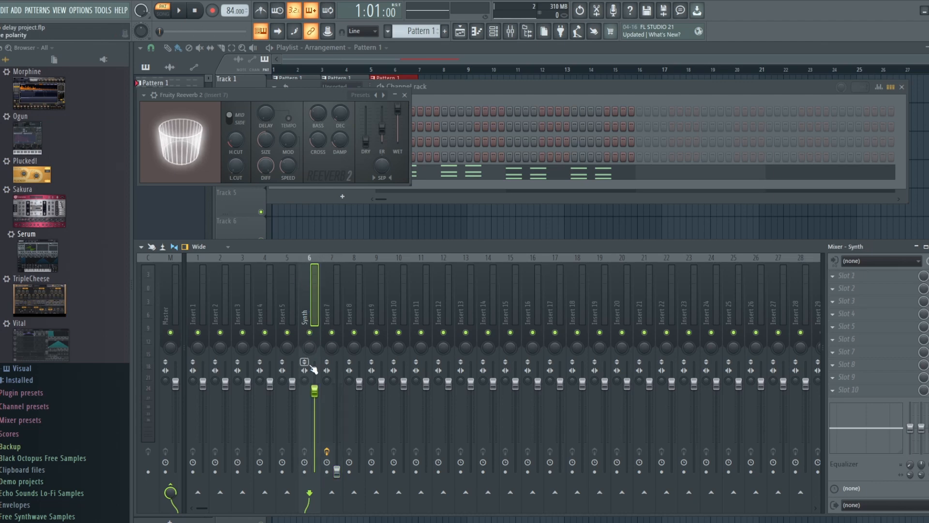
pyautogui.rightClick(334, 502)
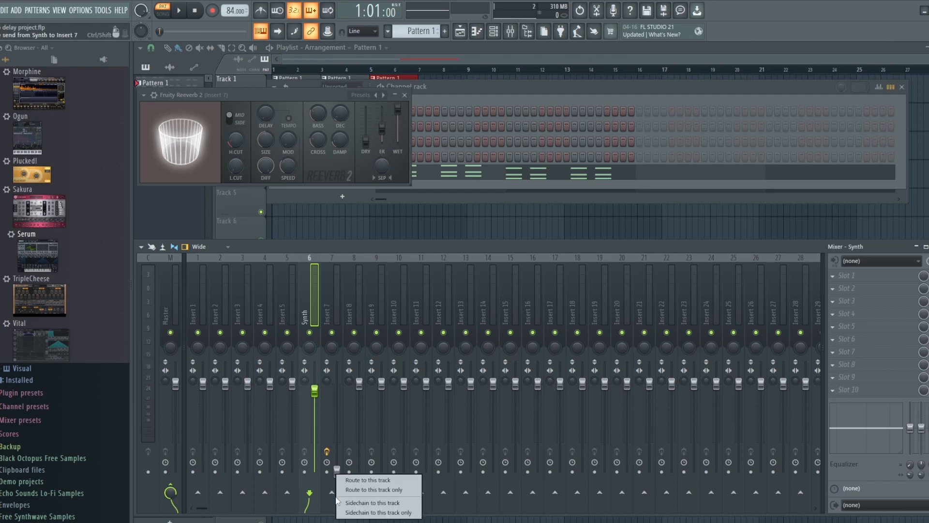
pyautogui.click(371, 504)
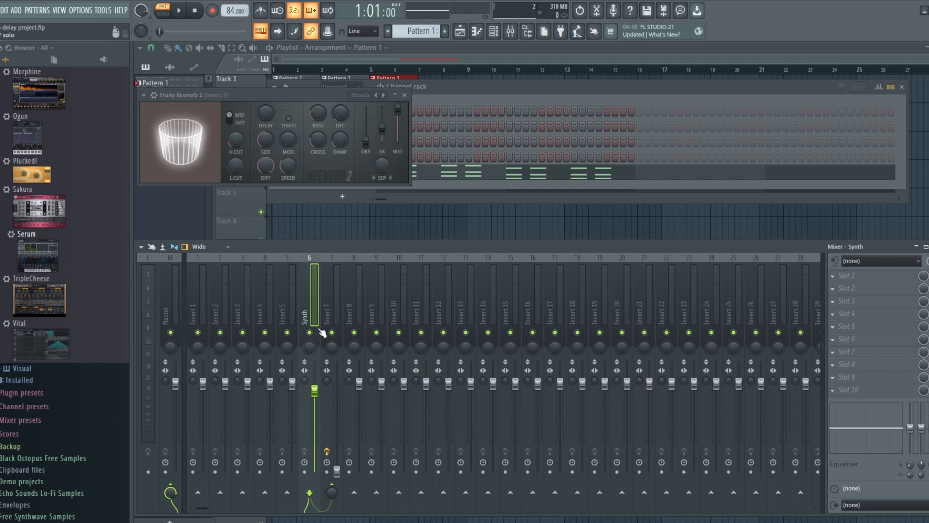
pyautogui.click(333, 307)
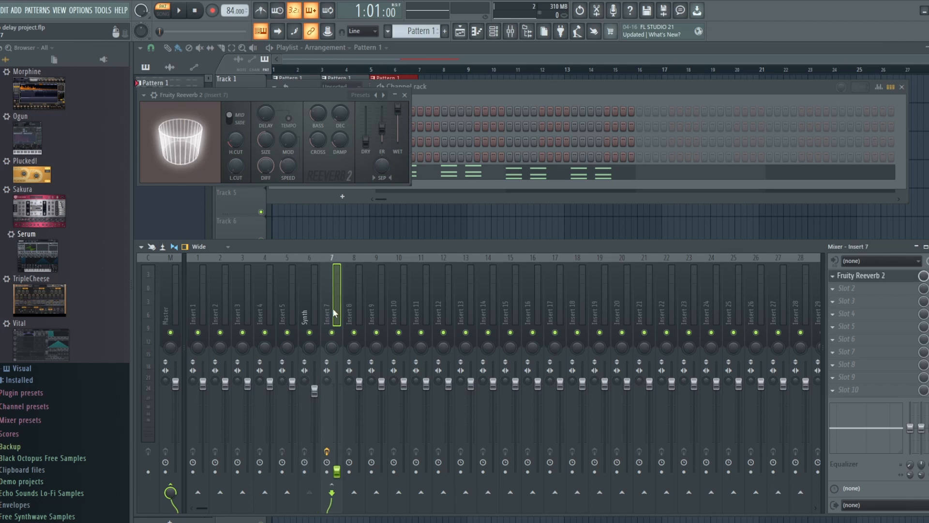
# Step: Rename mixer track Insert 7 as Reverb Synth
pyautogui.rightClick(333, 307)
pyautogui.click(385, 234)
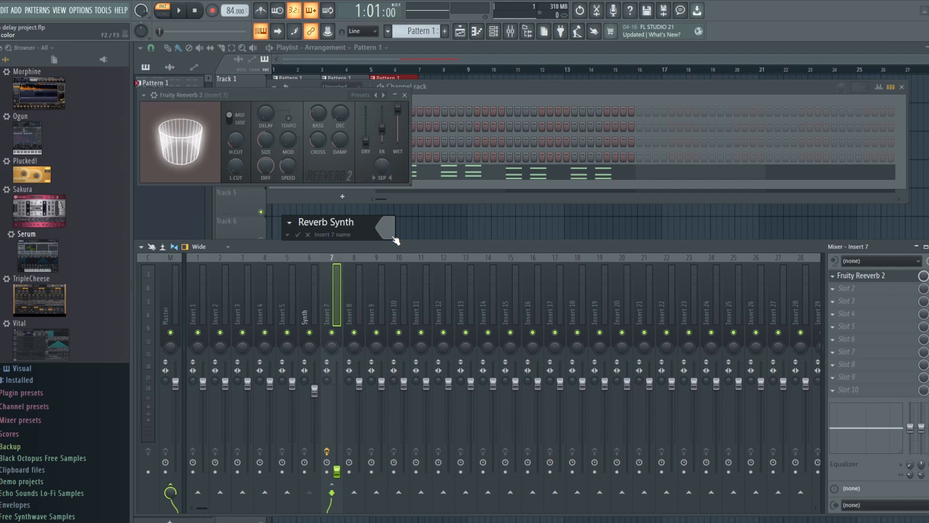
pyautogui.press('Return')
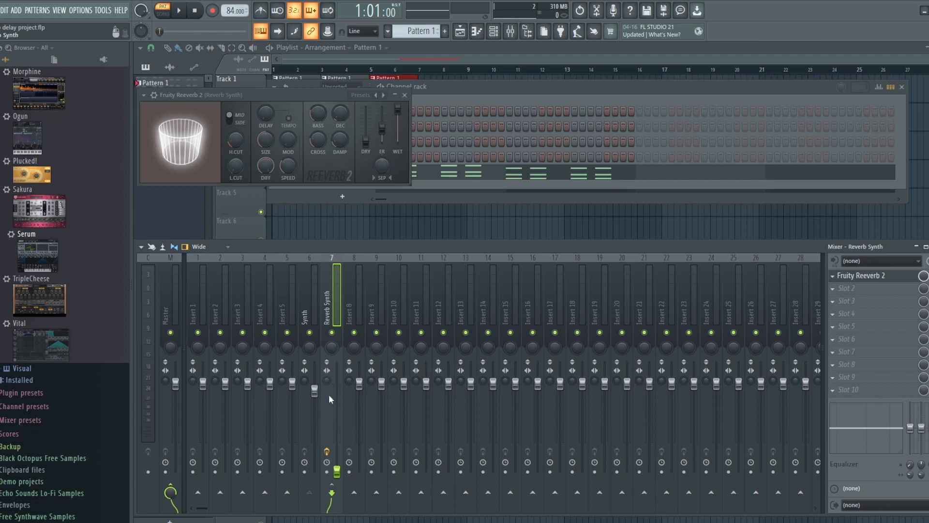
# Step: Add Fruity Send in slot 7 of the Synth track and set its send destination to Reverb Synth
pyautogui.press('Left')
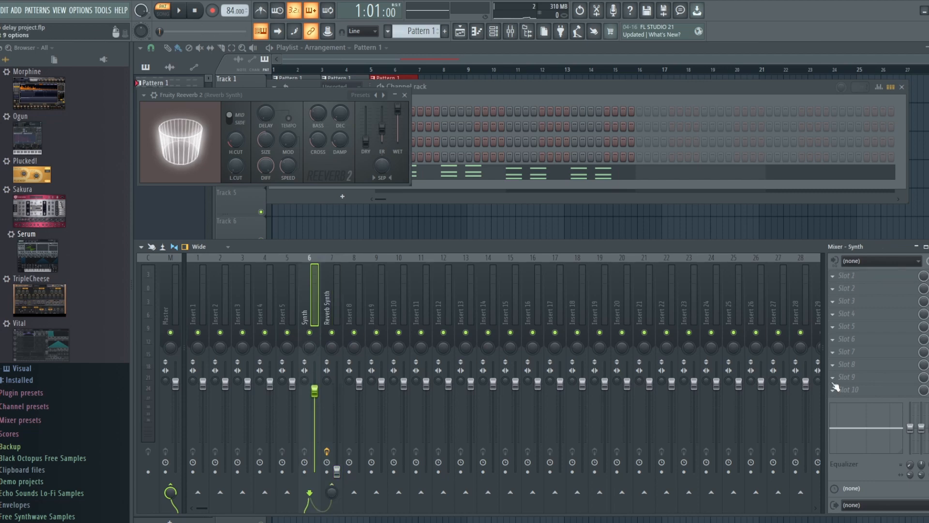
pyautogui.click(836, 355)
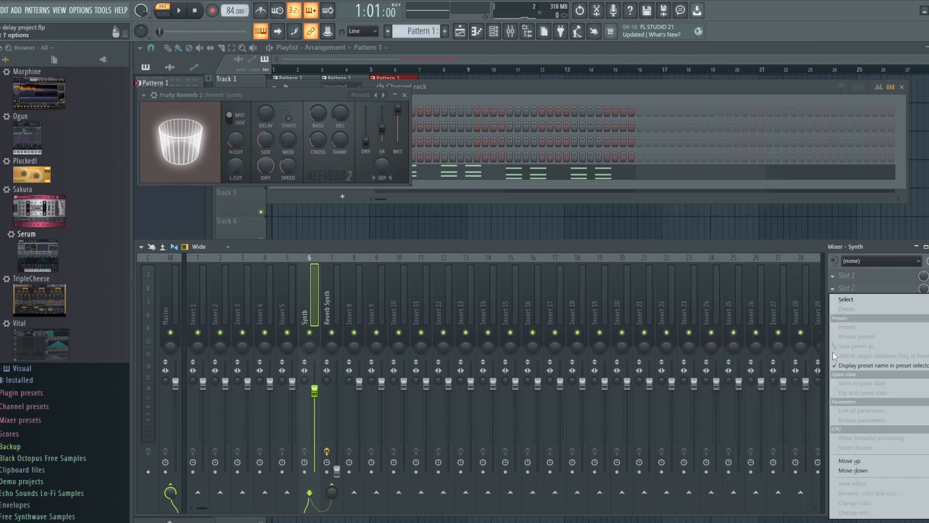
pyautogui.moveTo(846, 299)
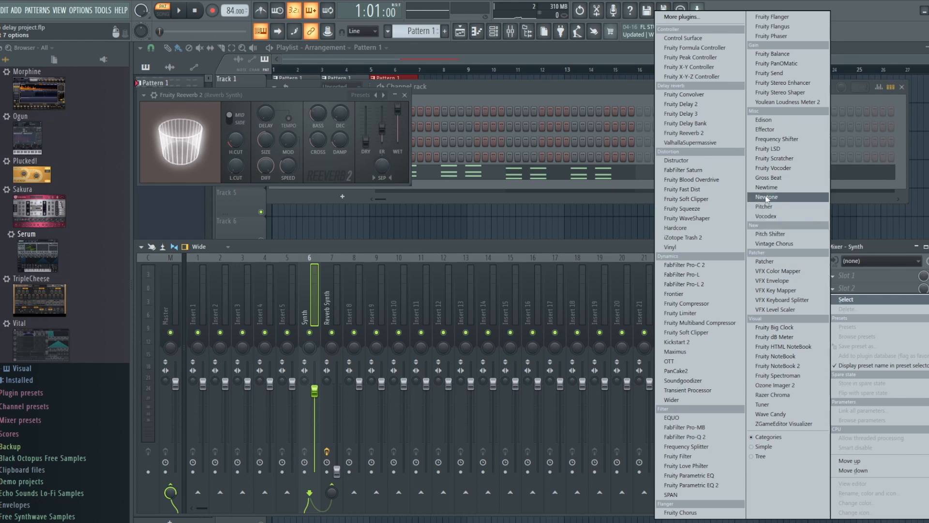
pyautogui.click(770, 73)
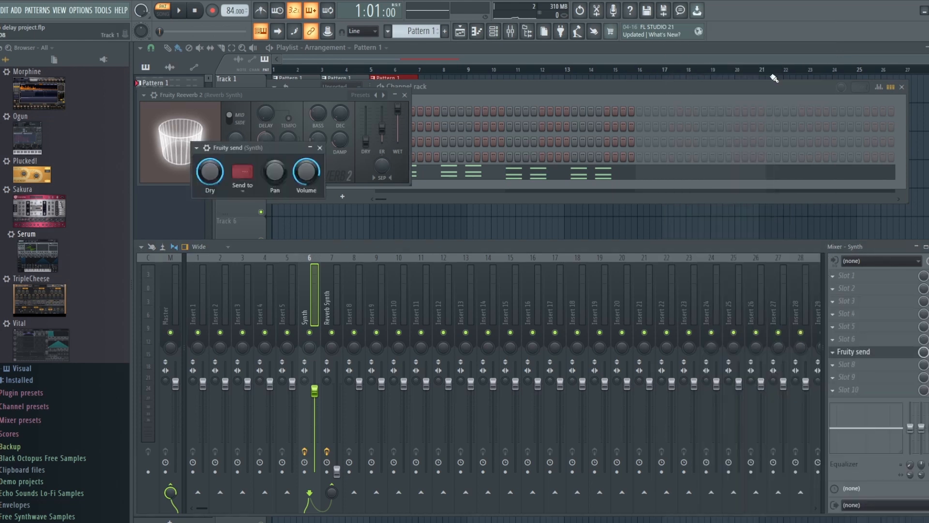
pyautogui.click(246, 173)
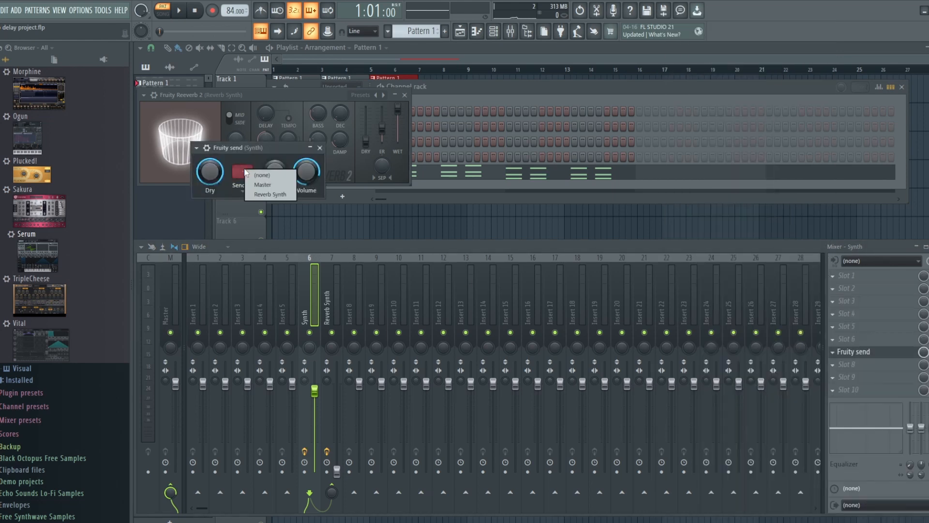
pyautogui.click(274, 196)
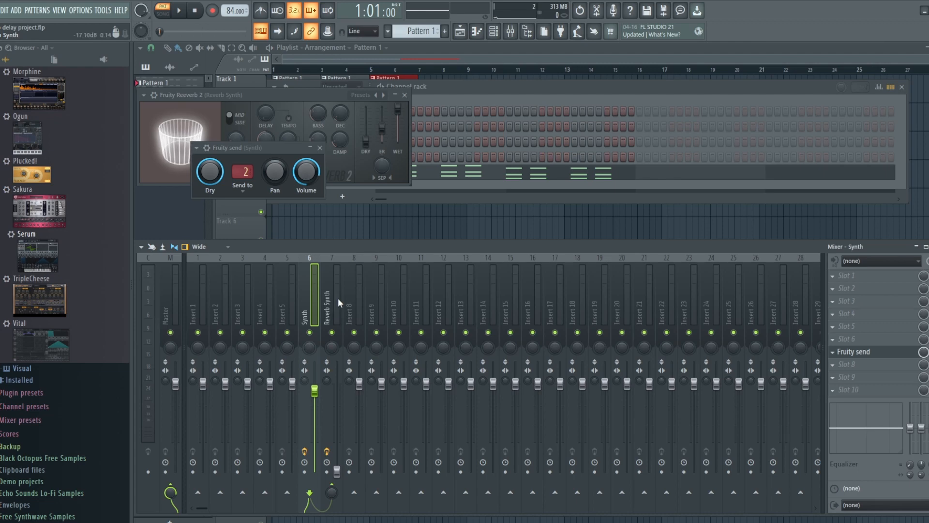
# Step: Play the pattern, raise the Reverb Synth track's volume to 59%, and mute and unmute that track to compare
pyautogui.click(186, 15)
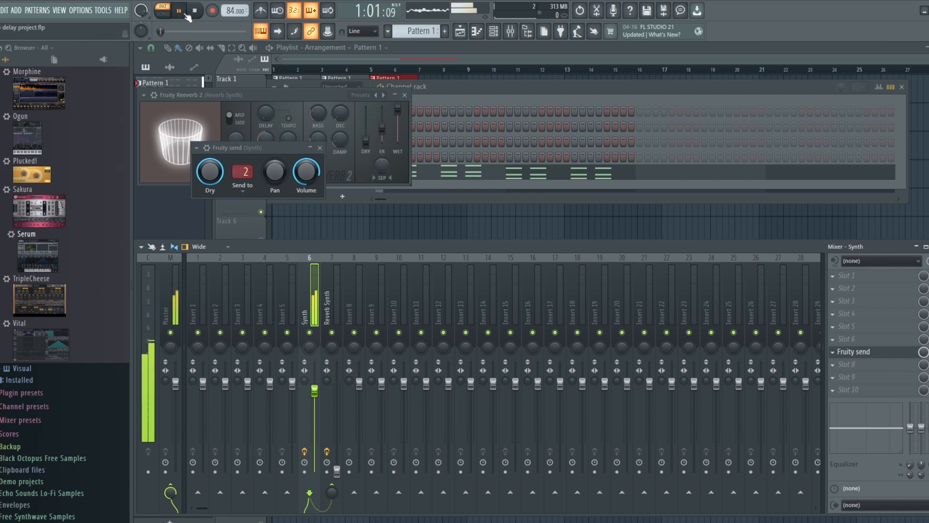
pyautogui.click(334, 467)
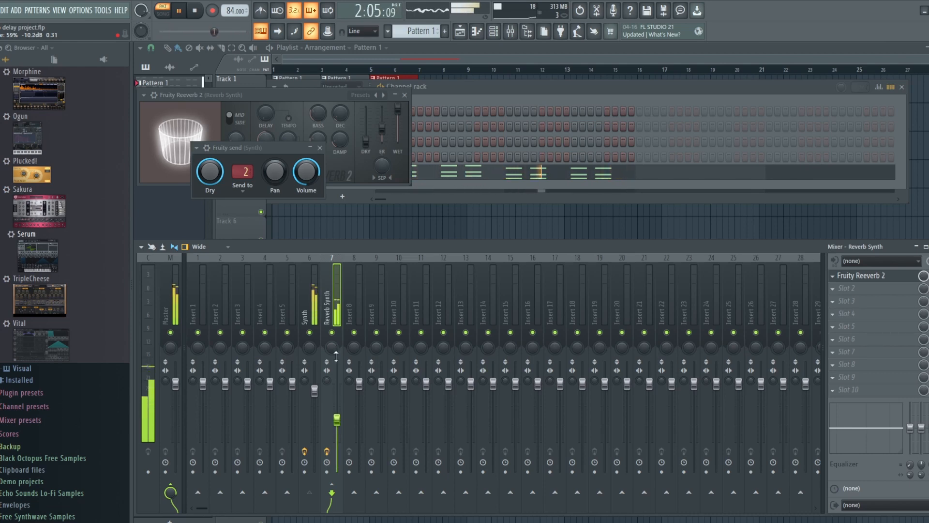
pyautogui.click(337, 334)
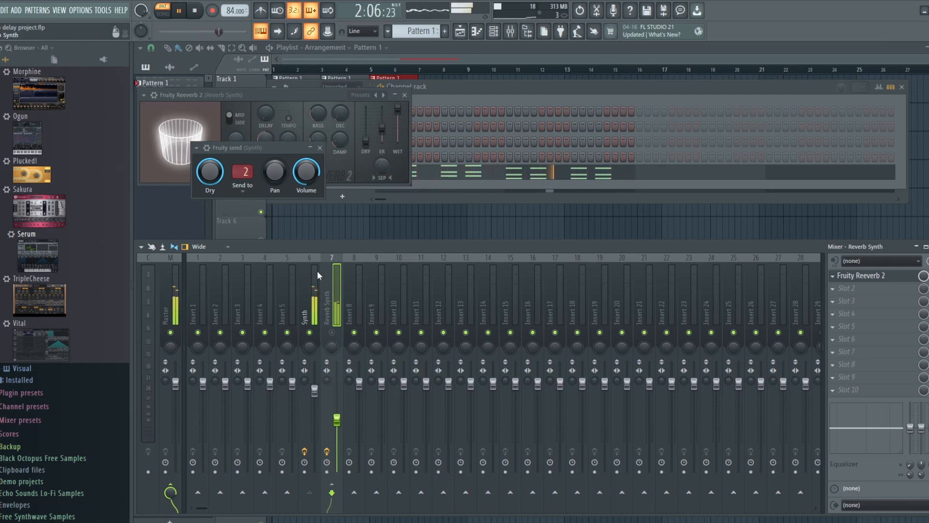
pyautogui.click(332, 333)
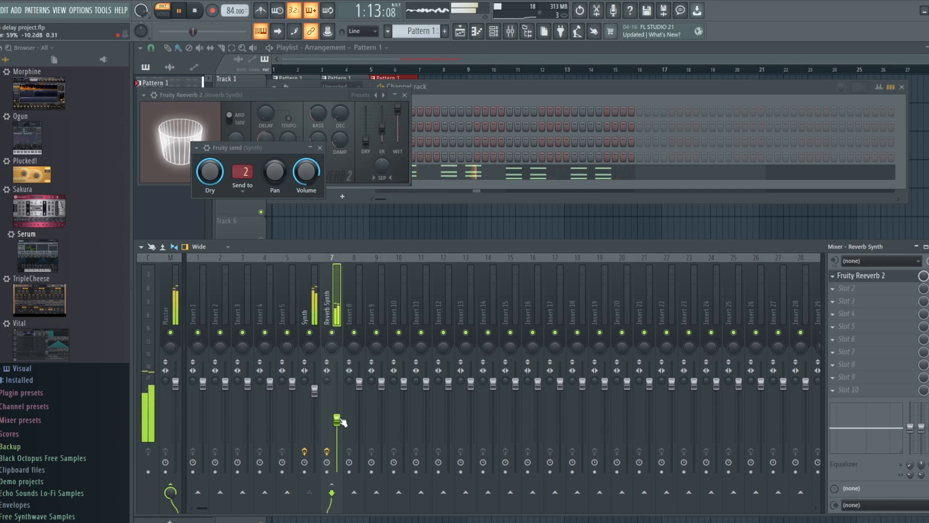
# Step: Try Fruity Reeverb 2's dry level at 100%, return it to minimum, lower Reverb Synth's volume to about 50%, and stop playback
pyautogui.moveTo(343, 422); pyautogui.dragTo(342, 395)
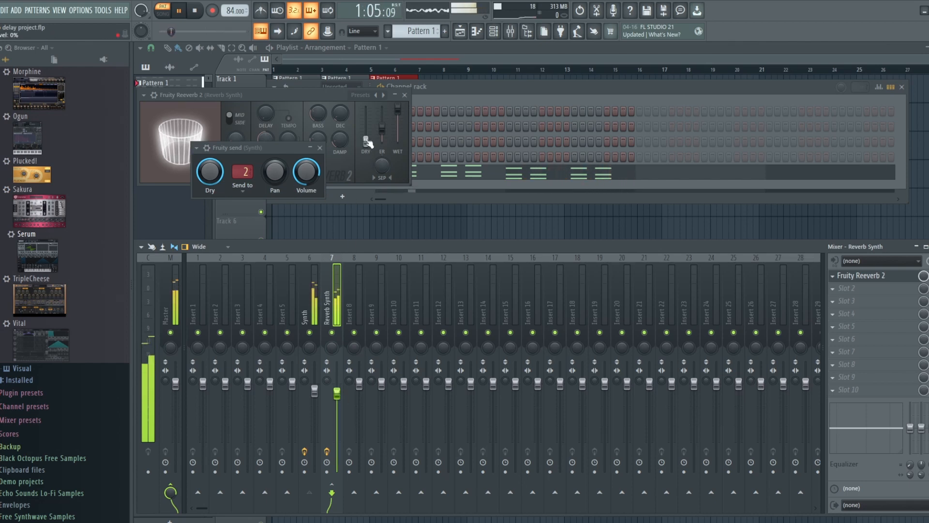
pyautogui.moveTo(368, 141); pyautogui.dragTo(366, 114)
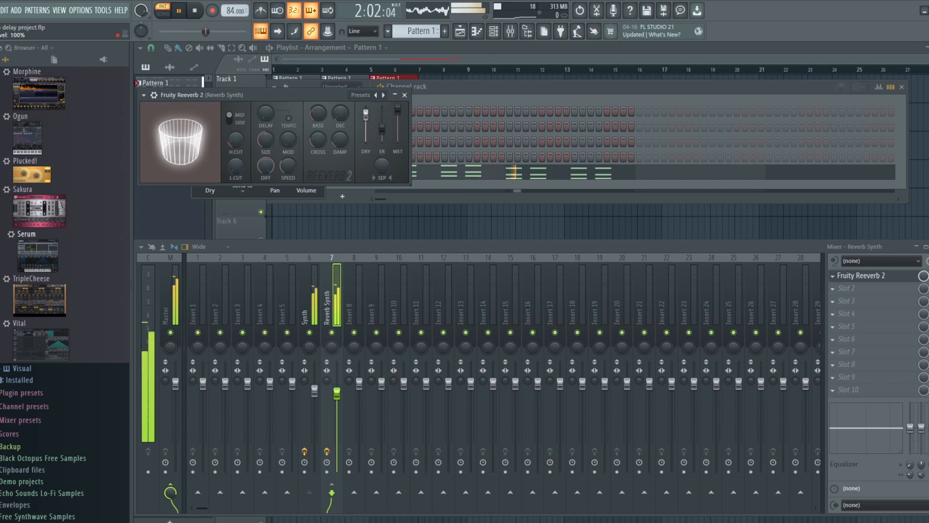
pyautogui.moveTo(366, 114); pyautogui.dragTo(366, 140)
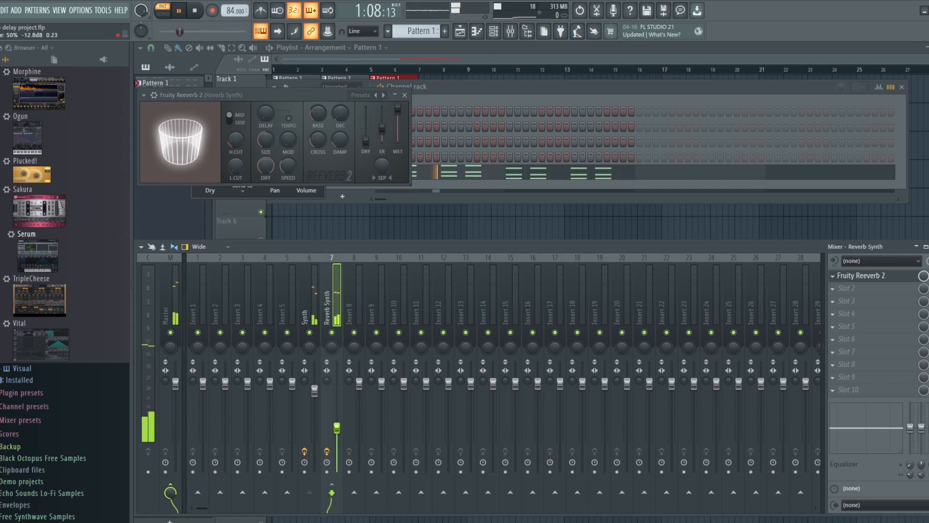
pyautogui.moveTo(337, 447); pyautogui.dragTo(337, 425)
pyautogui.press('space')
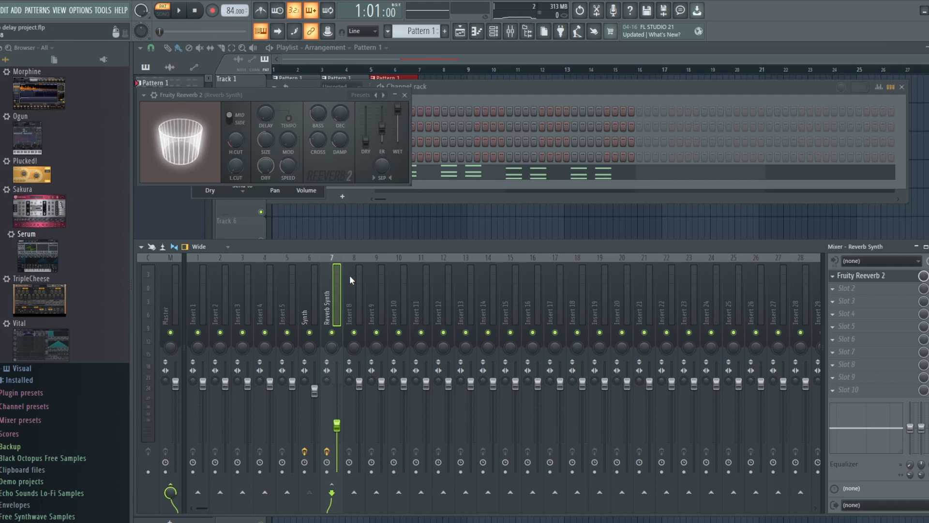
# Step: Load Fruity Delay 3 on mixer track Insert 8, set its dry level to minimum, and pull the track's volume fully down
pyautogui.click(353, 292)
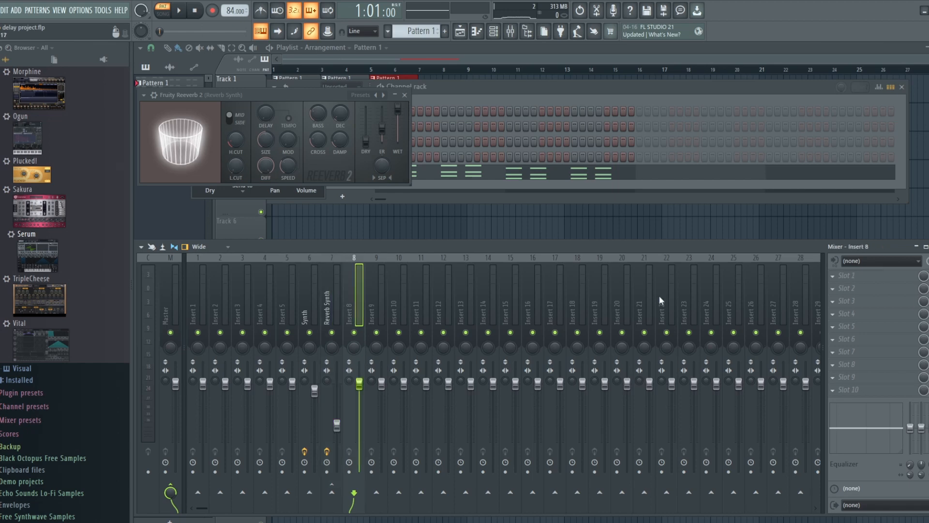
pyautogui.click(850, 285)
pyautogui.click(703, 114)
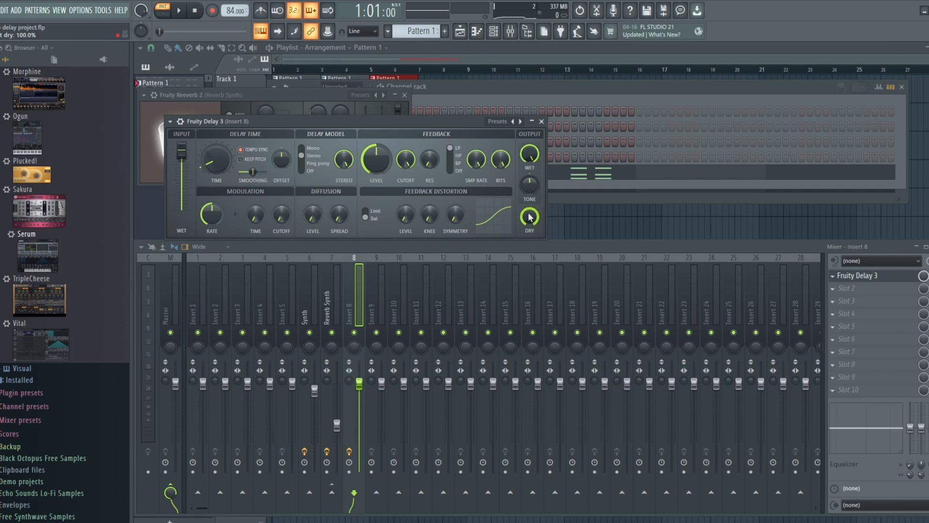
pyautogui.moveTo(528, 217); pyautogui.dragTo(529, 290)
pyautogui.moveTo(362, 394); pyautogui.dragTo(360, 472)
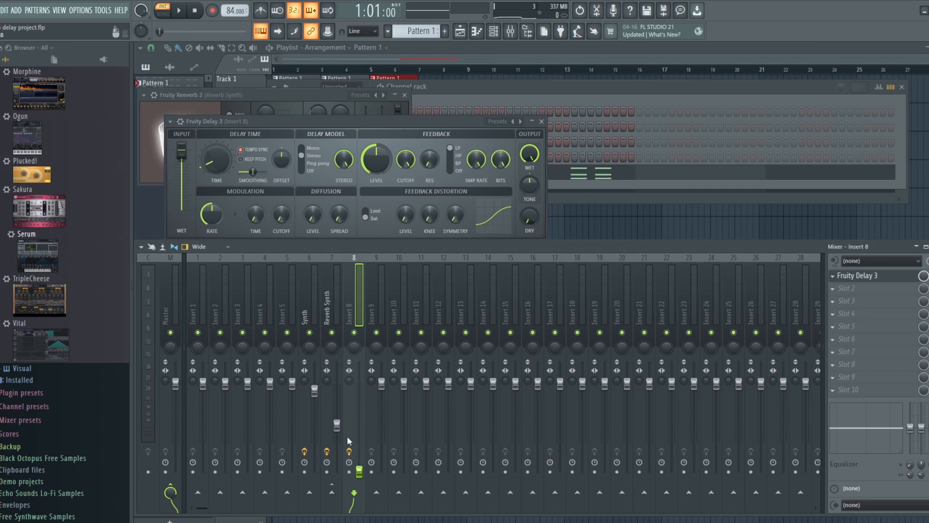
# Step: Rename mixer track Insert 8 as Delay Synth
pyautogui.click(314, 319)
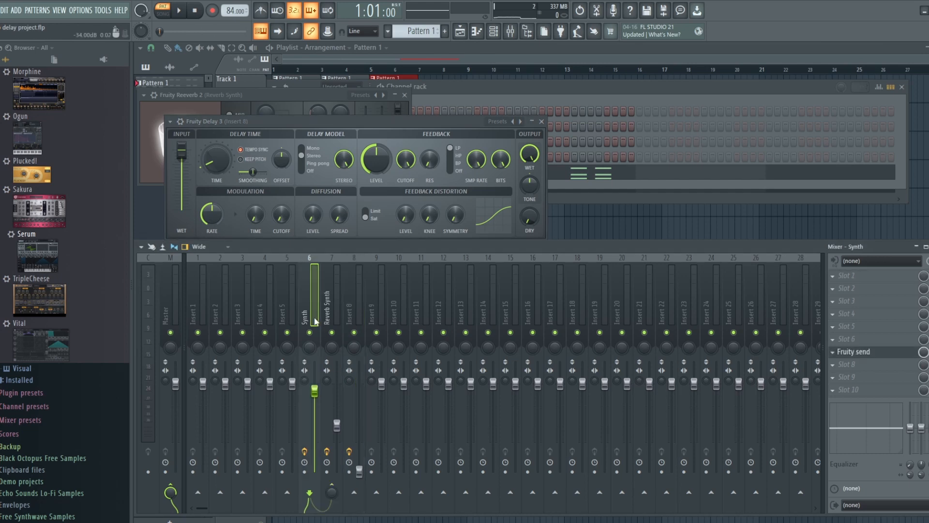
pyautogui.rightClick(359, 305)
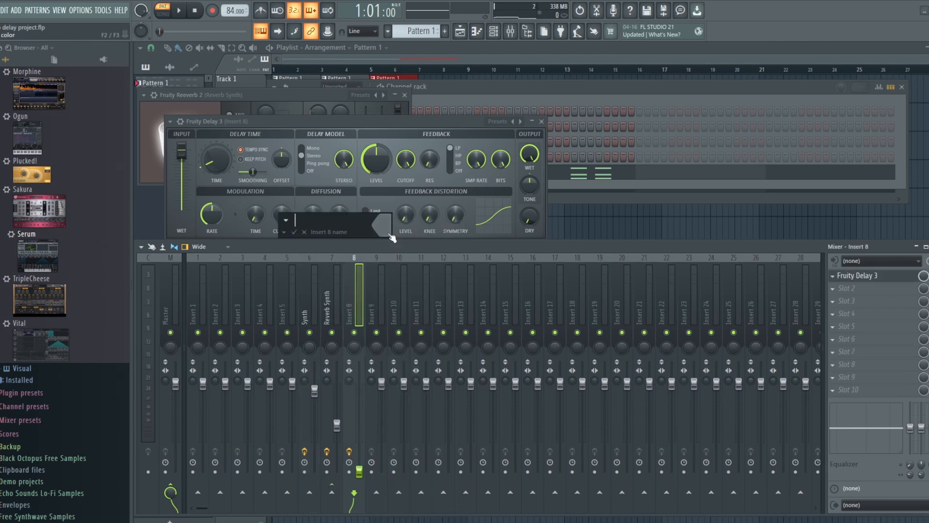
pyautogui.write('Delay Synth')
pyautogui.press('Return')
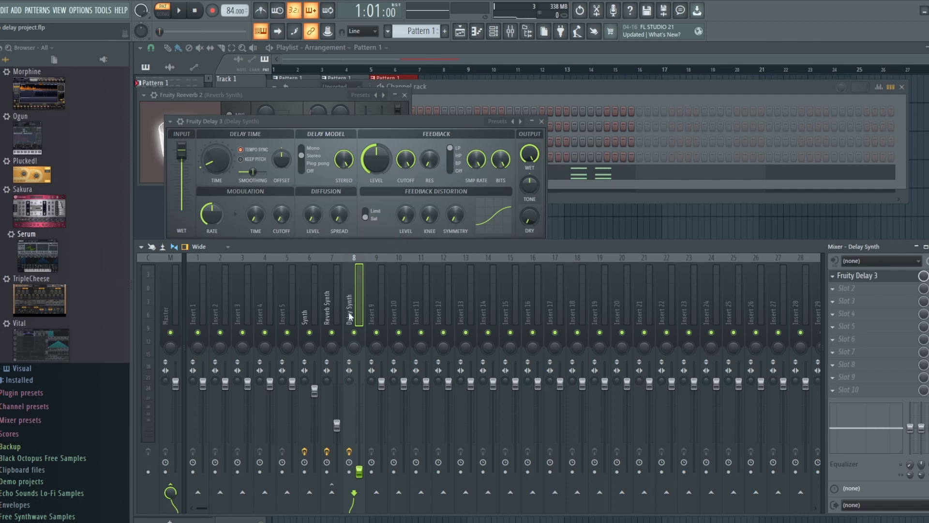
# Step: Sidechain the Synth track to the Delay Synth track
pyautogui.click(305, 314)
pyautogui.rightClick(355, 495)
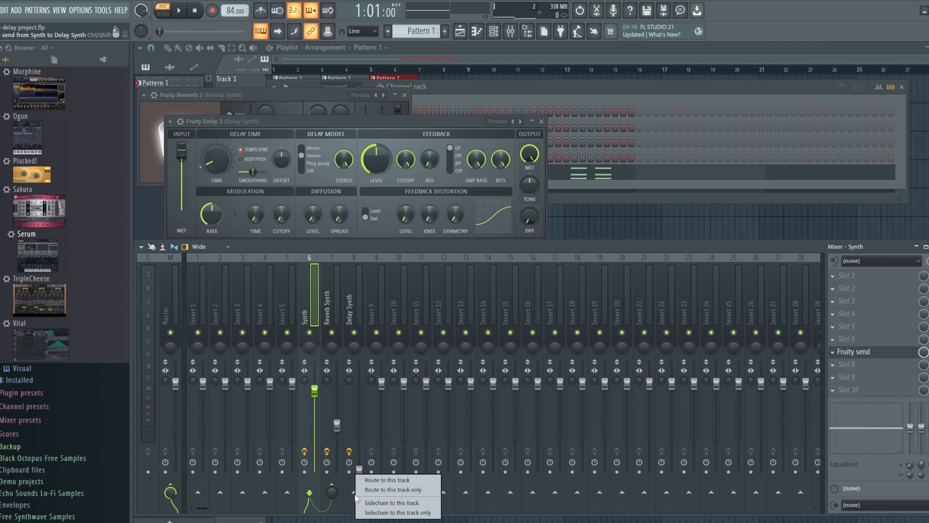
pyautogui.click(381, 505)
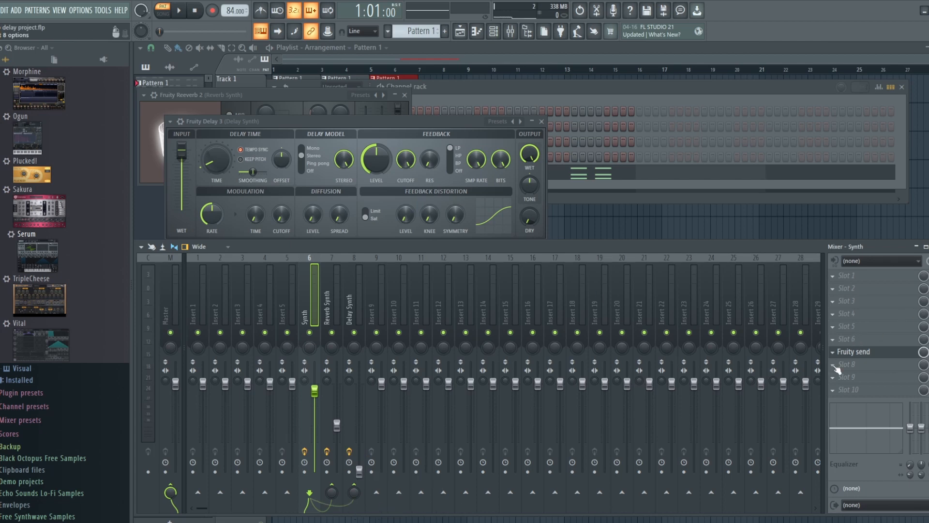
# Step: Add a second Fruity Send in slot 8 of the Synth track and set its send destination to Delay Synth
pyautogui.click(847, 288)
pyautogui.moveTo(868, 300)
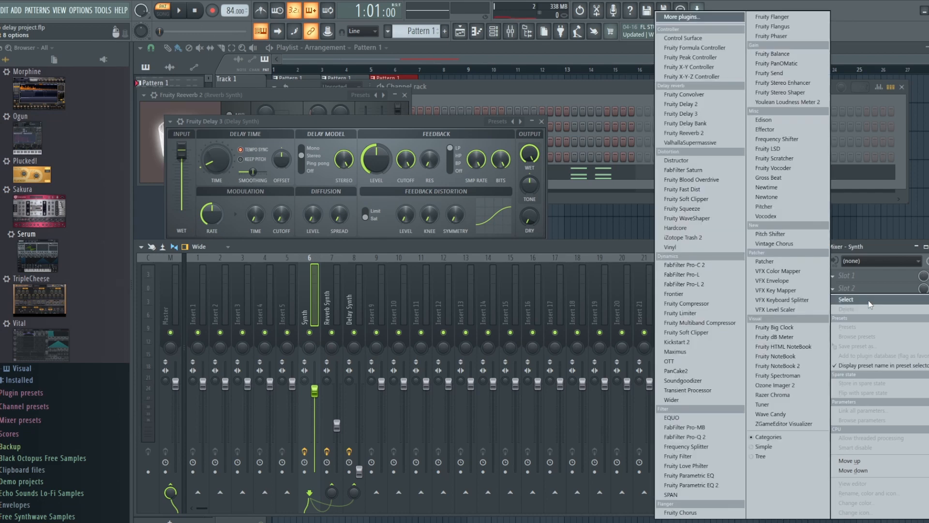
pyautogui.click(802, 76)
pyautogui.click(256, 185)
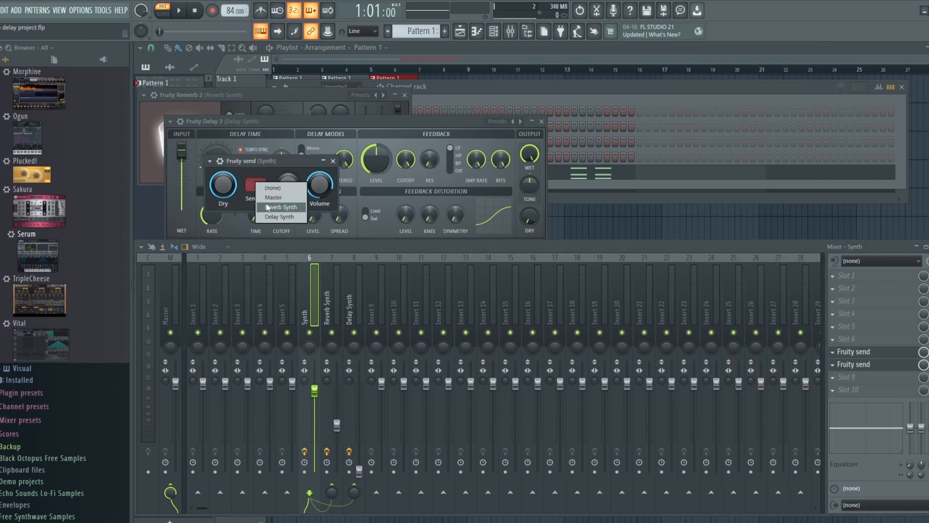
pyautogui.click(280, 217)
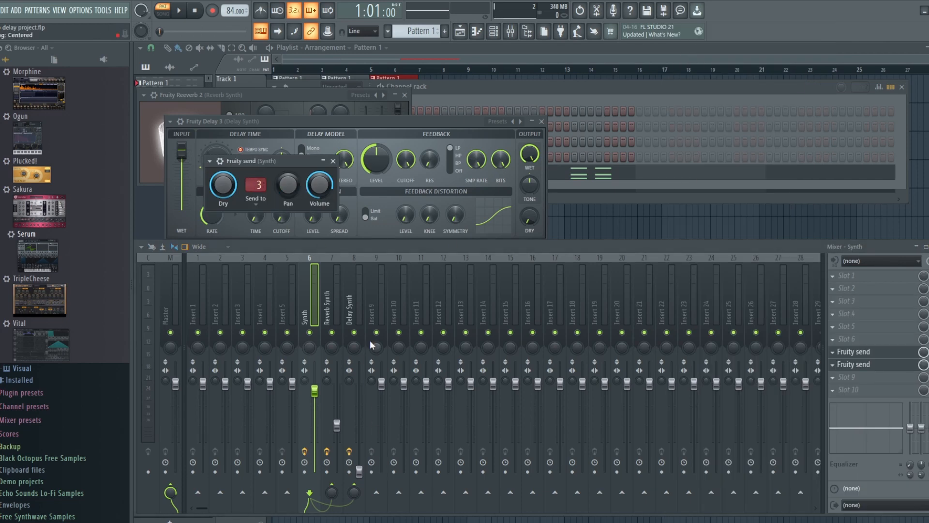
# Step: Pull the Reverb Synth track's volume fully down and set Fruity Delay 3's feedback level to 46.1%
pyautogui.moveTo(336, 425); pyautogui.dragTo(344, 476)
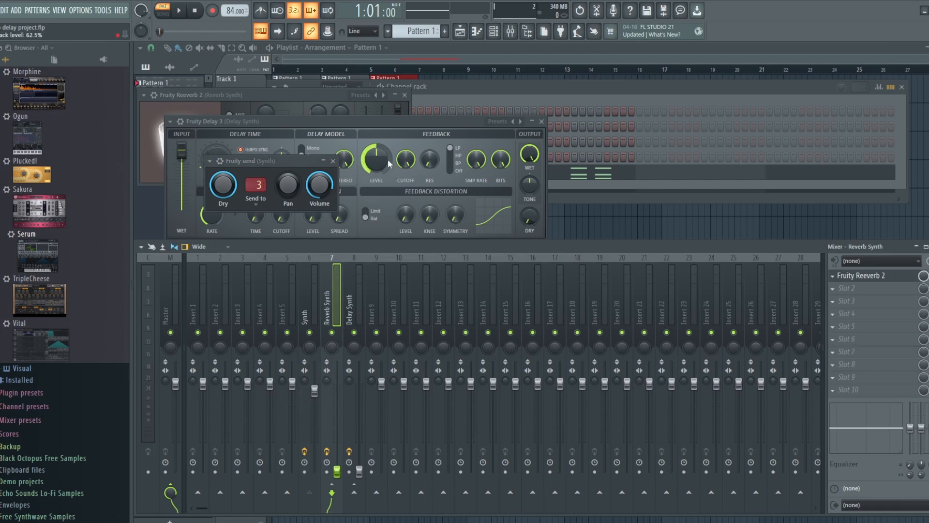
pyautogui.click(359, 472)
pyautogui.moveTo(379, 157); pyautogui.dragTo(379, 165)
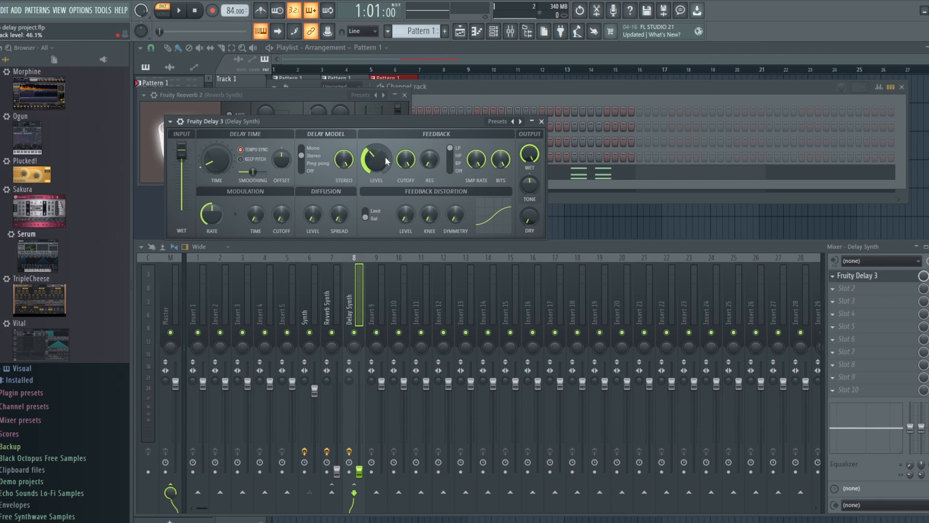
# Step: During pattern playback, raise Reverb Synth's volume to 52% and Delay Synth's to 59%, and stop the pattern
pyautogui.click(183, 11)
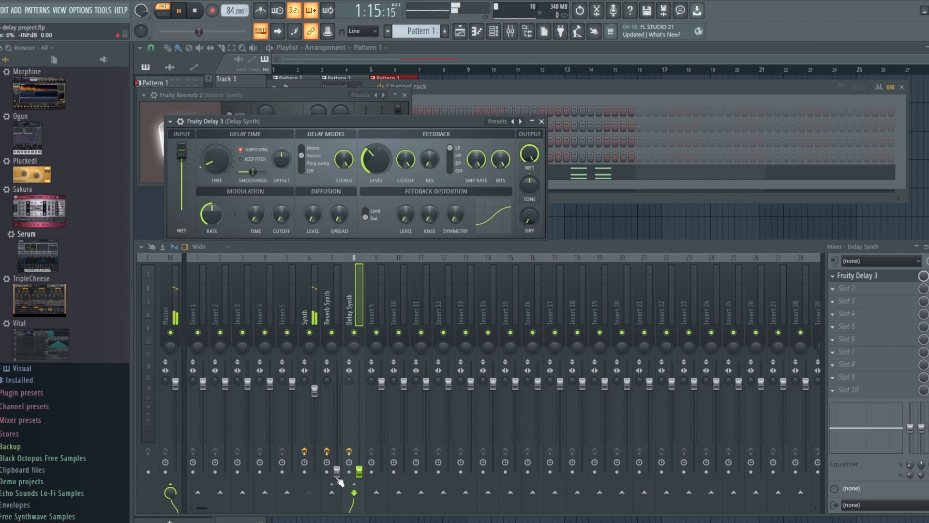
pyautogui.moveTo(336, 477); pyautogui.dragTo(337, 426)
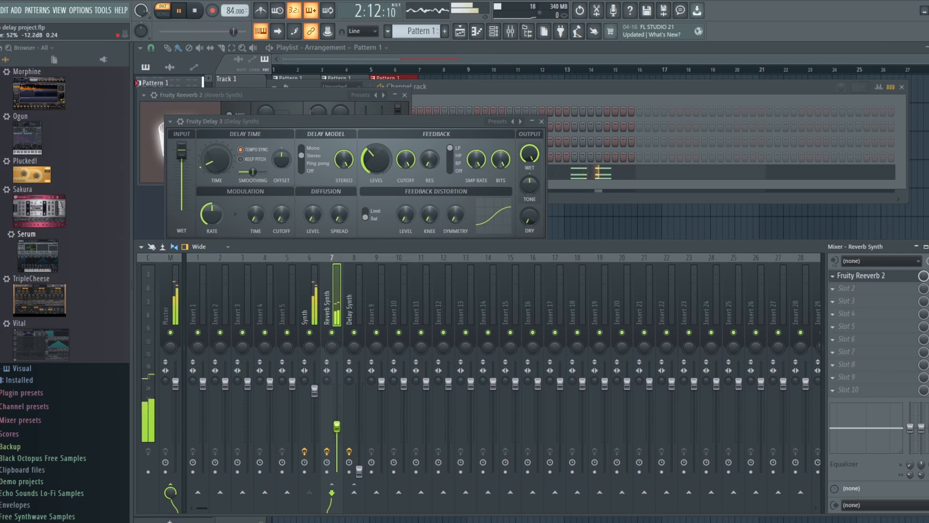
pyautogui.moveTo(359, 472); pyautogui.dragTo(359, 419)
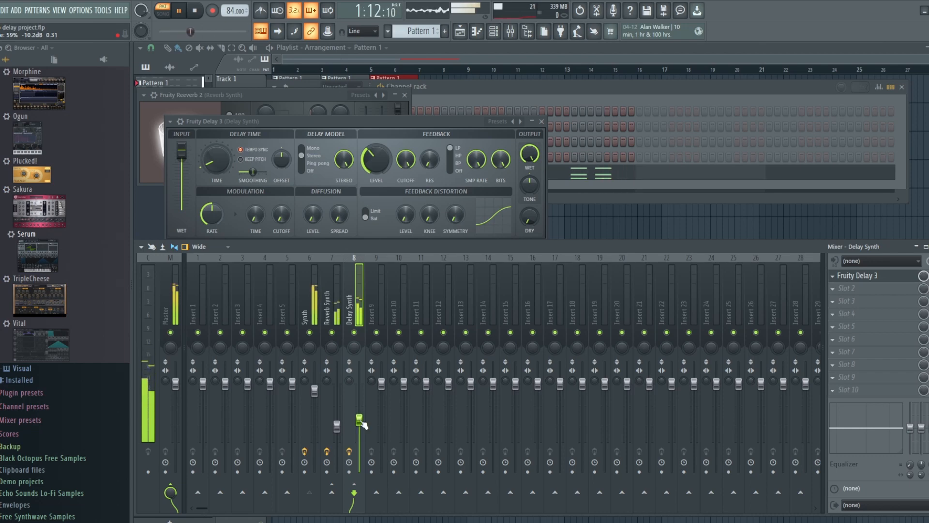
pyautogui.click(196, 10)
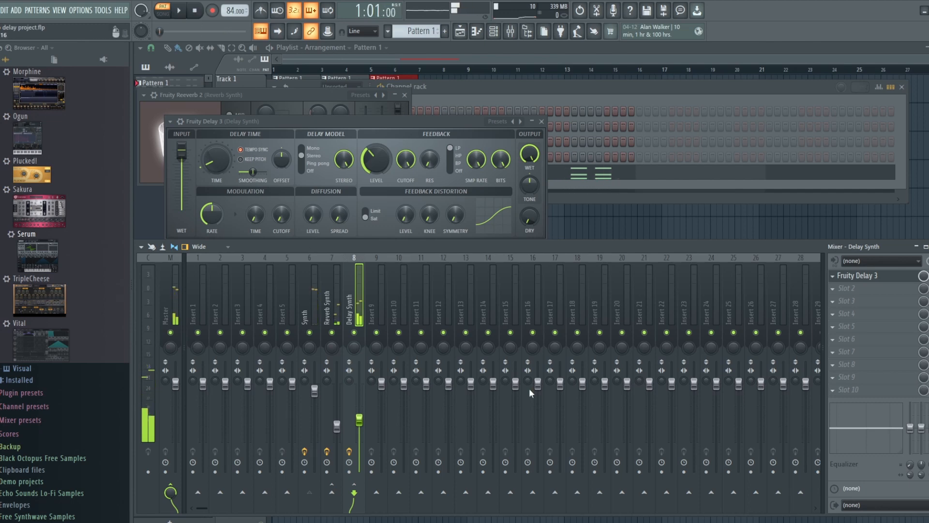